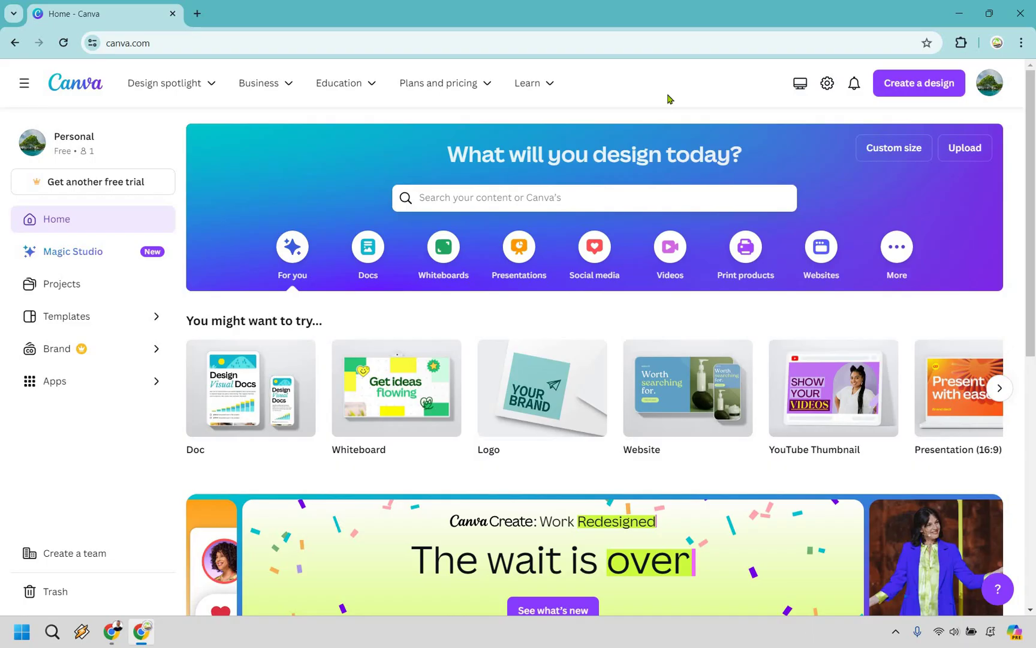
Step: Search Canva's templates for 'landing page template'
click(635, 198)
text(landing page template)
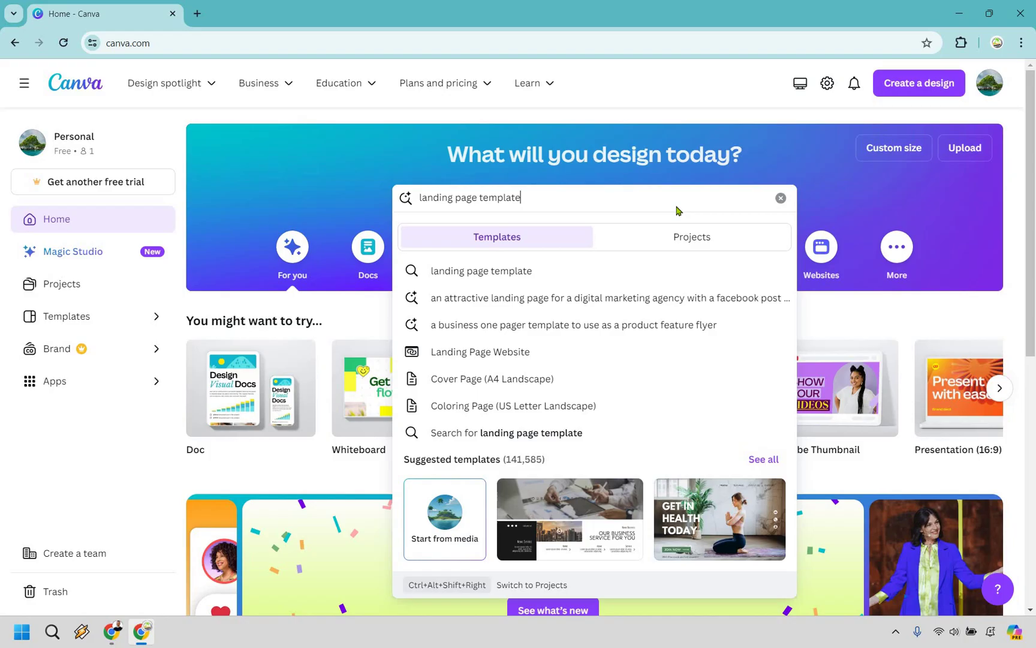
key(Return)
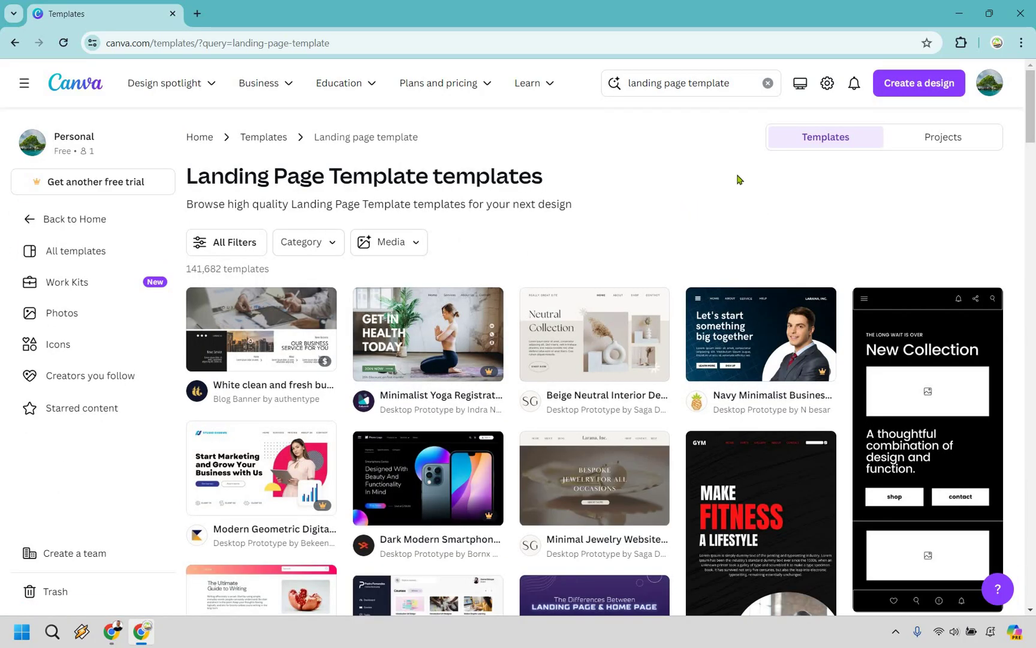
scroll(737, 186, down, 5)
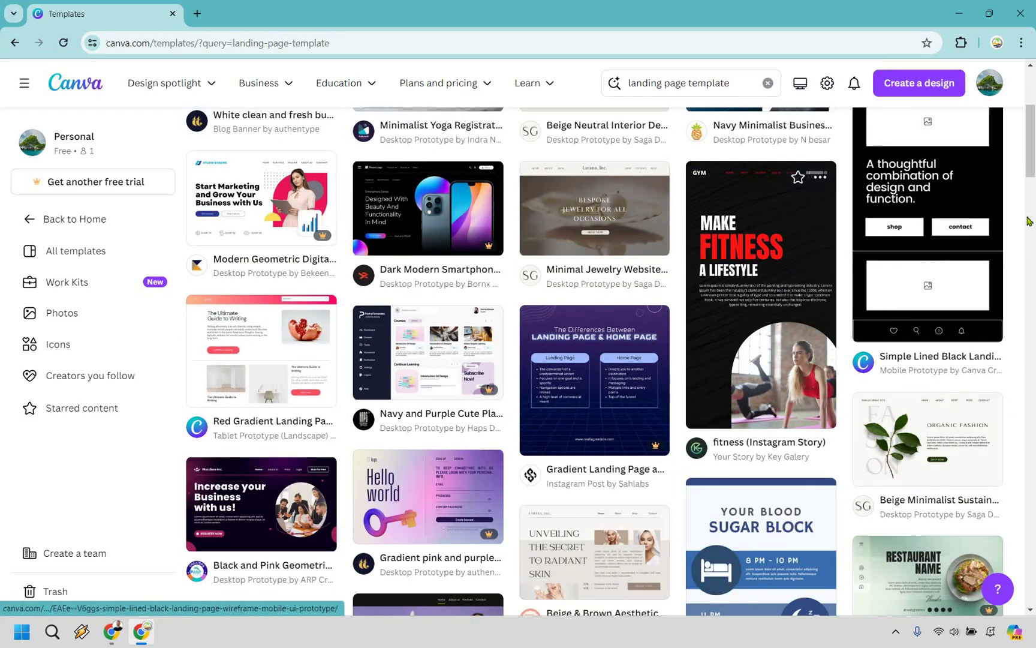
scroll(1028, 222, down, 7)
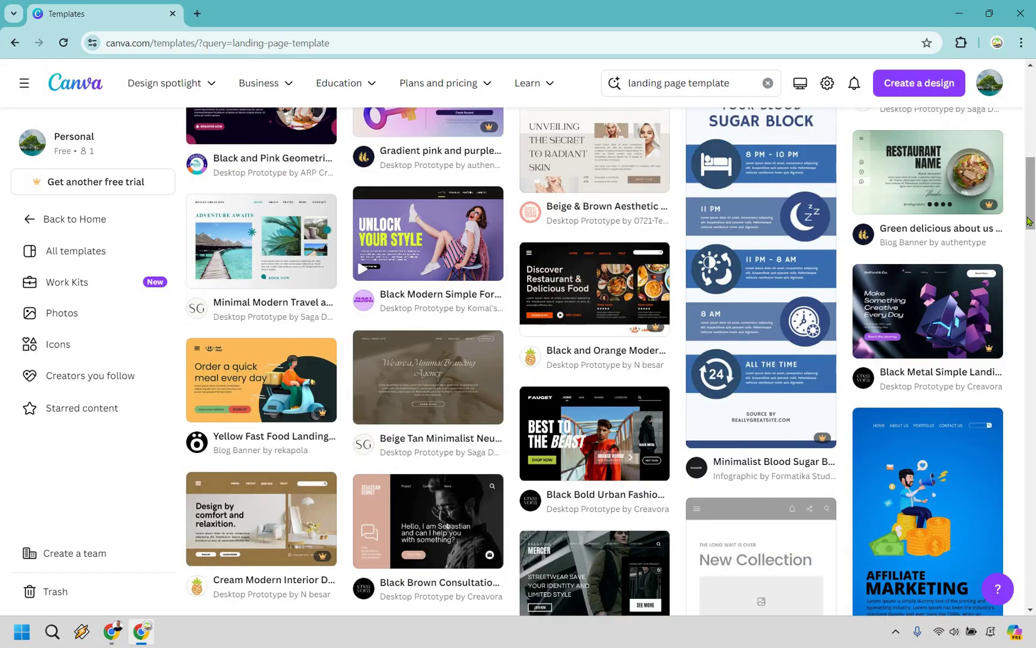
scroll(1028, 222, up, 12)
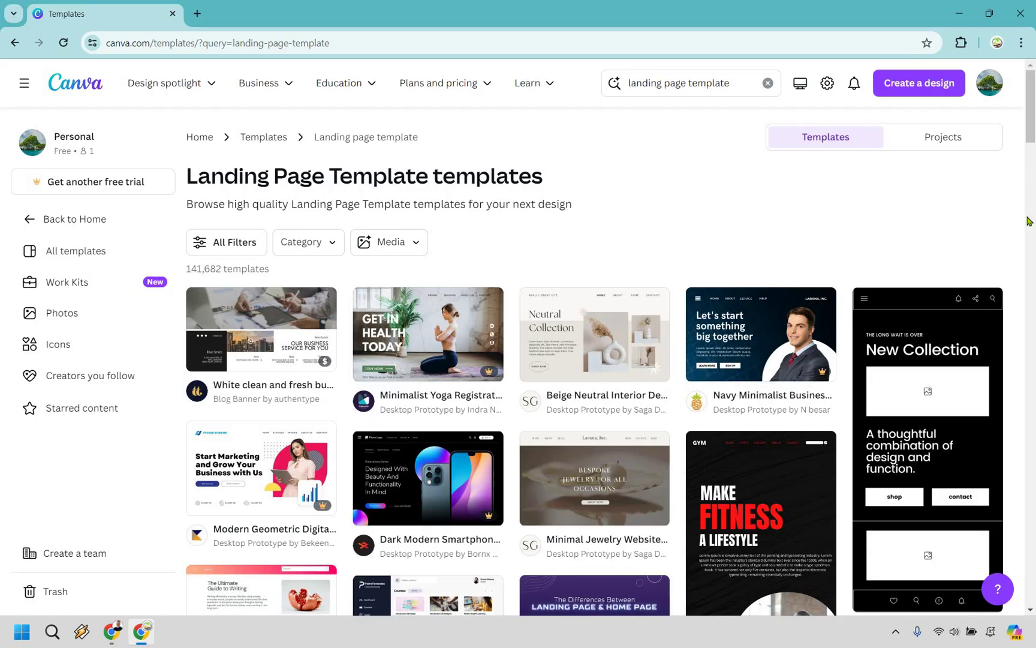
Step: Apply only the Minimalist style filter to the landing page results, narrowing them to 59,907 designs
click(235, 246)
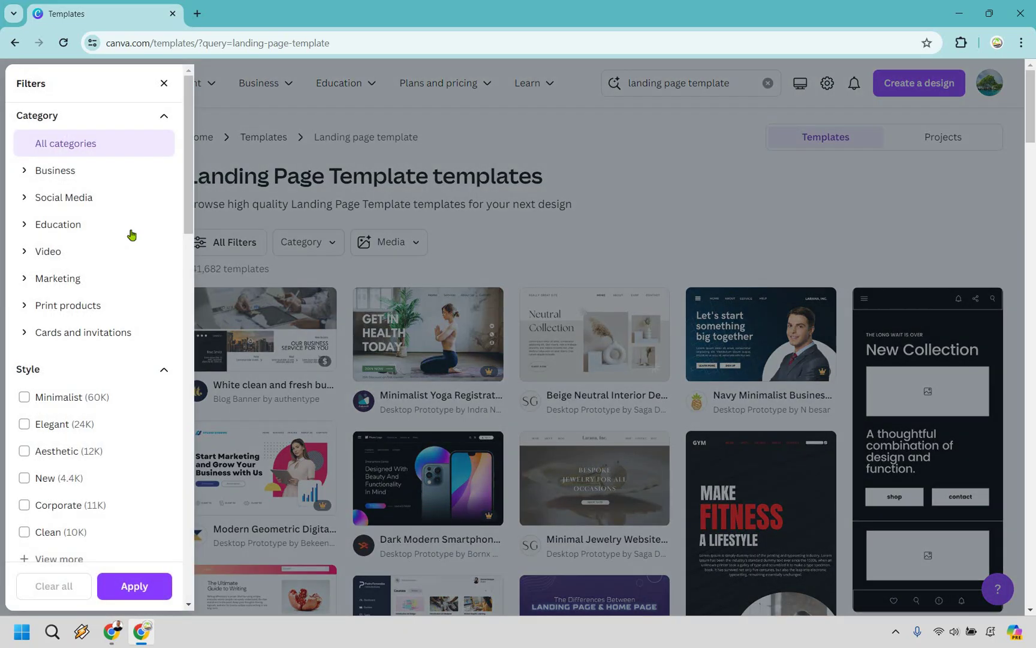
scroll(102, 470, down, 3)
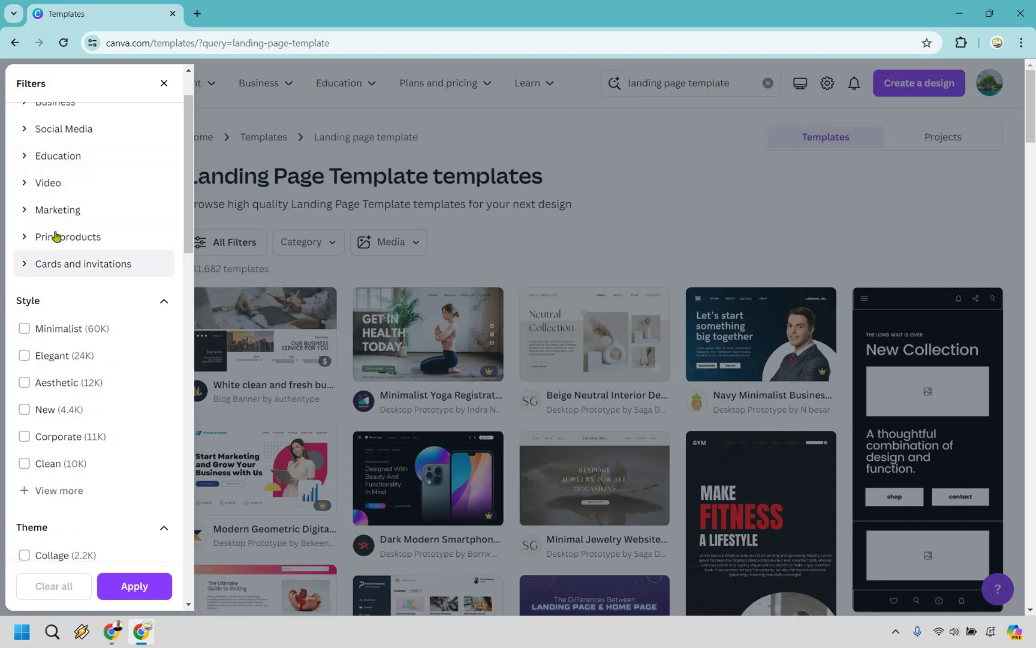
click(139, 308)
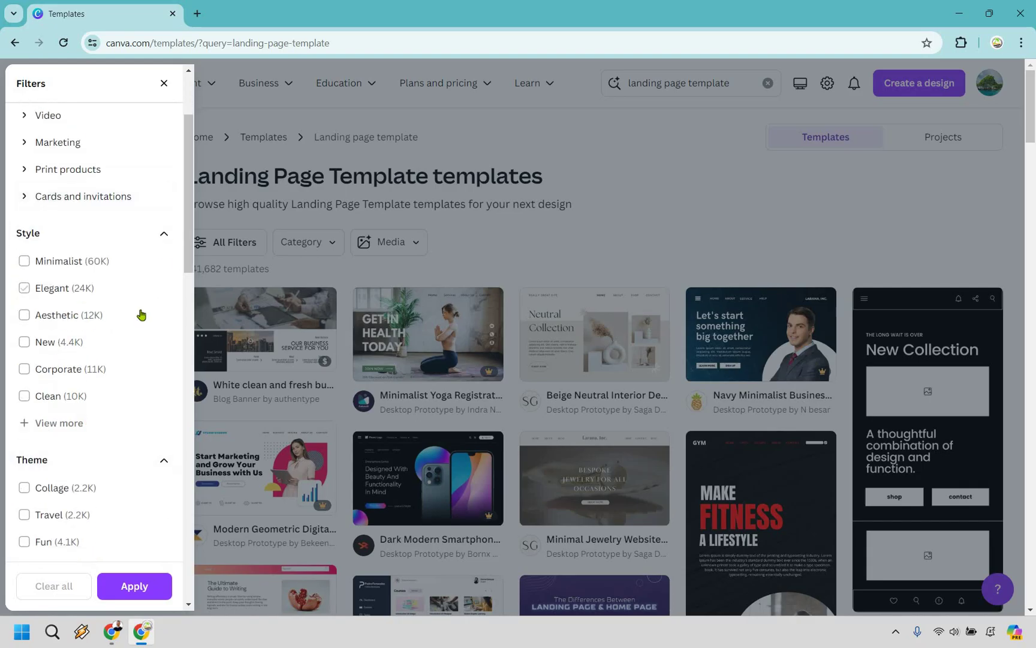
click(80, 263)
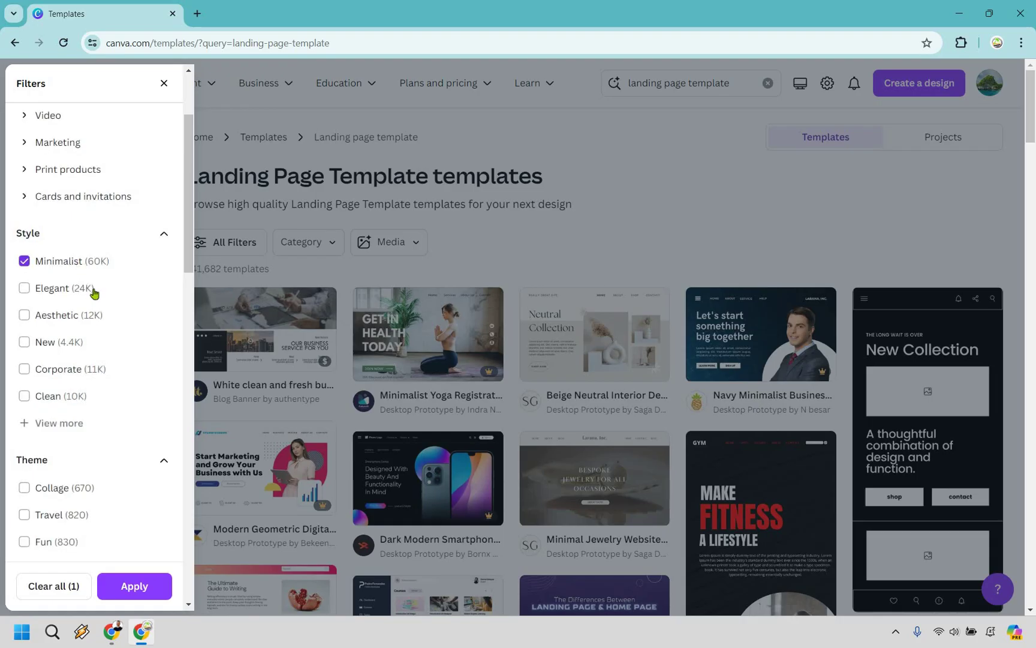
click(143, 586)
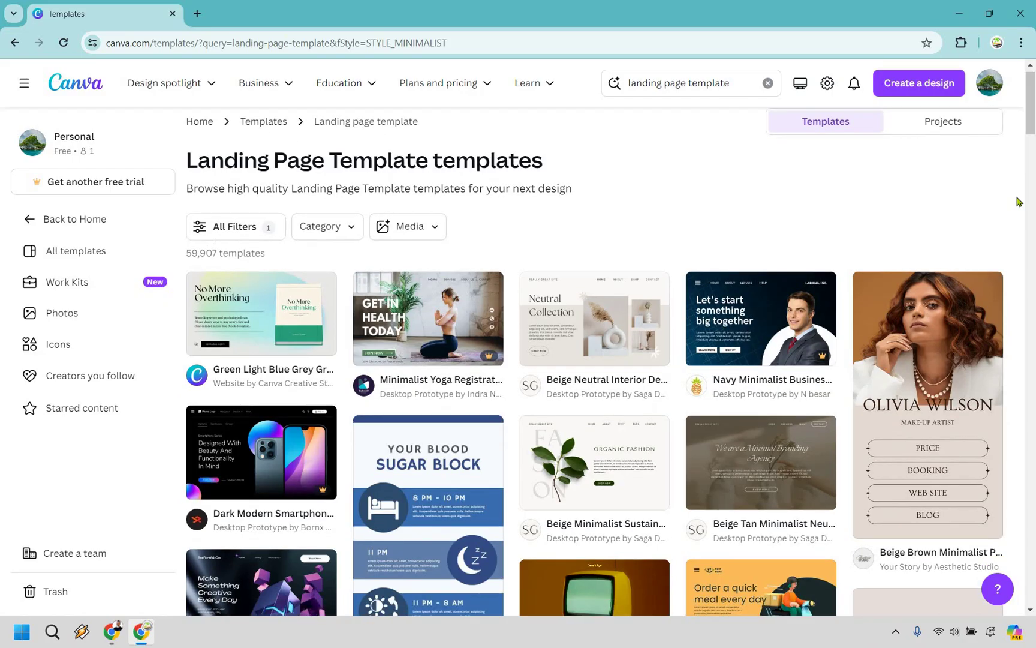
scroll(1018, 201, down, 5)
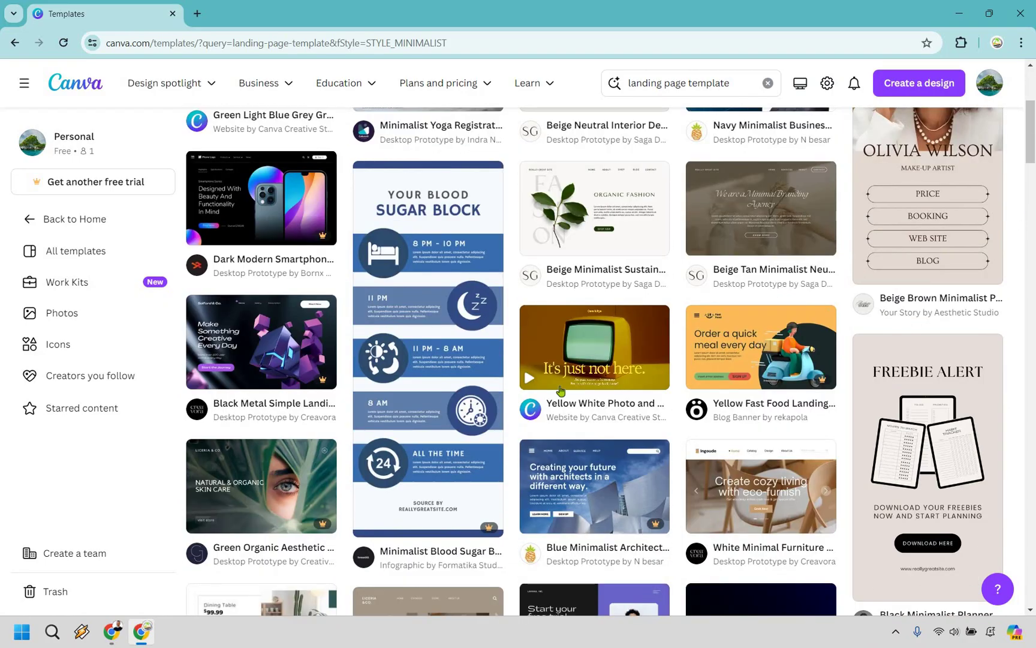
scroll(242, 395, up, 5)
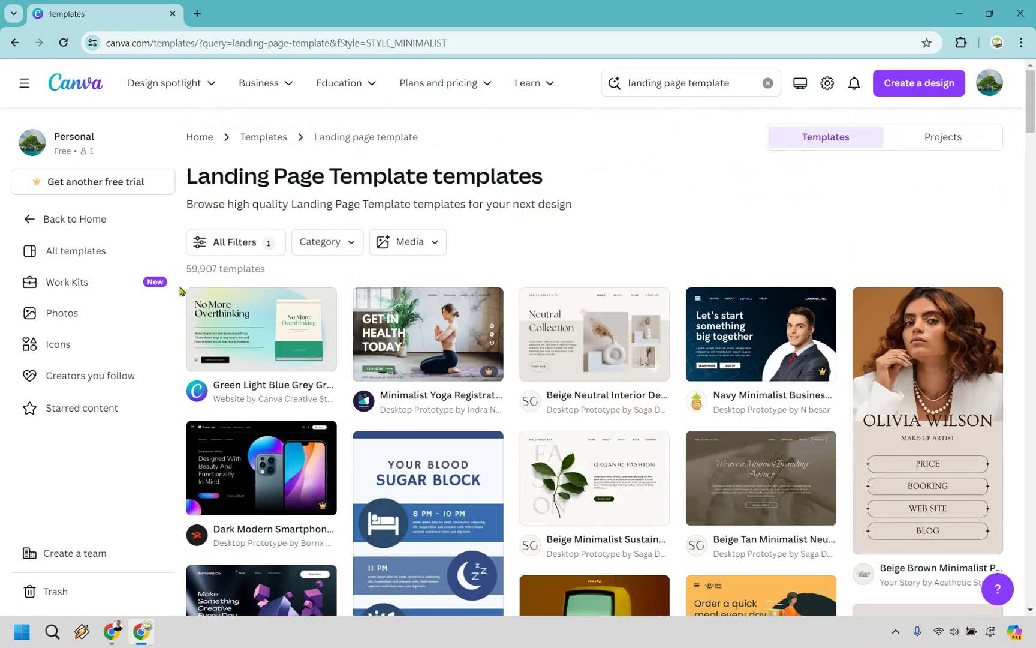
Step: Open the Black Neon Green 'Creative Startup Roadmap' template as a new editable design
click(253, 331)
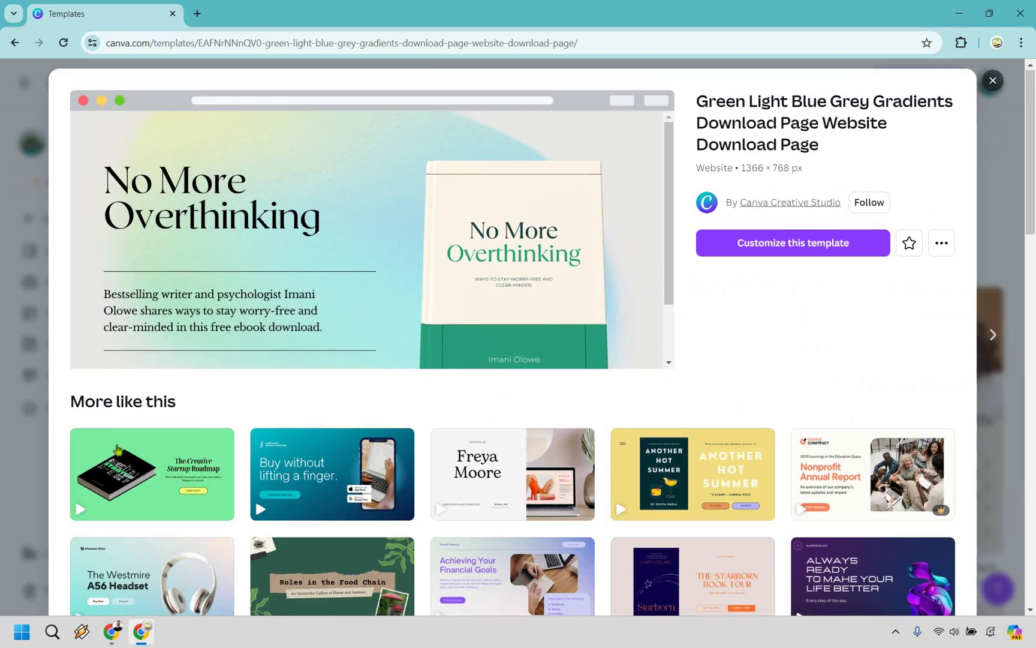
scroll(117, 449, down, 2)
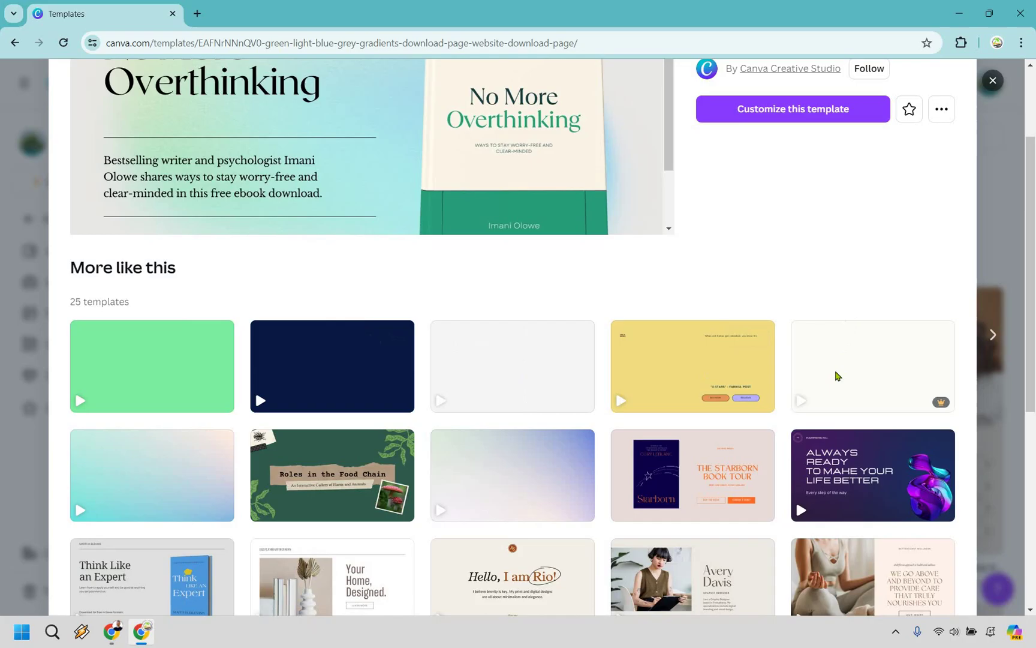
scroll(837, 376, down, 2)
scroll(831, 326, down, 3)
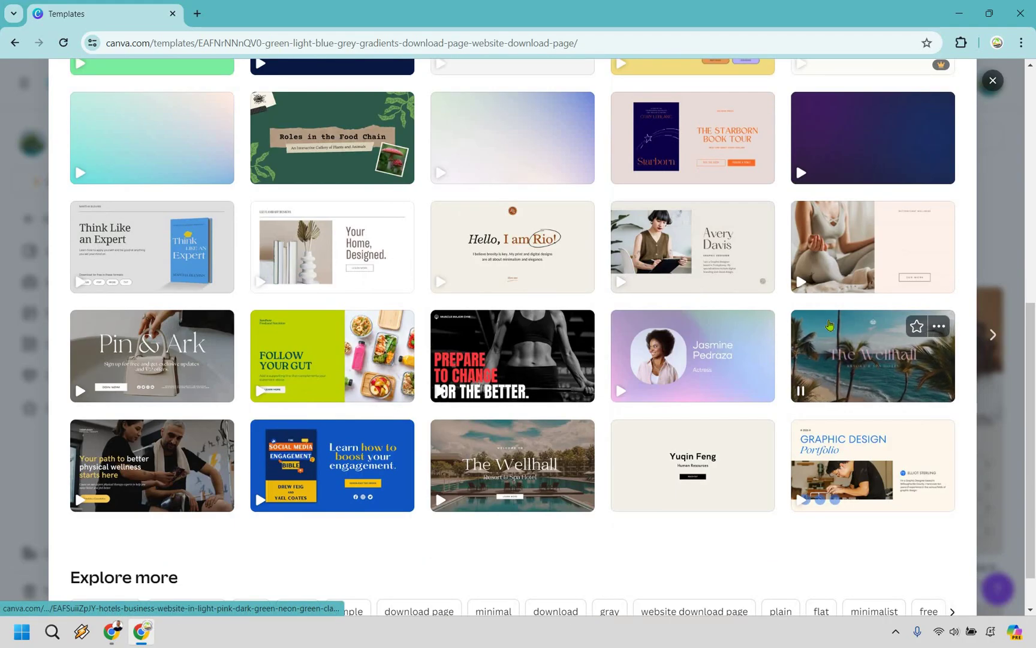
scroll(821, 366, up, 1)
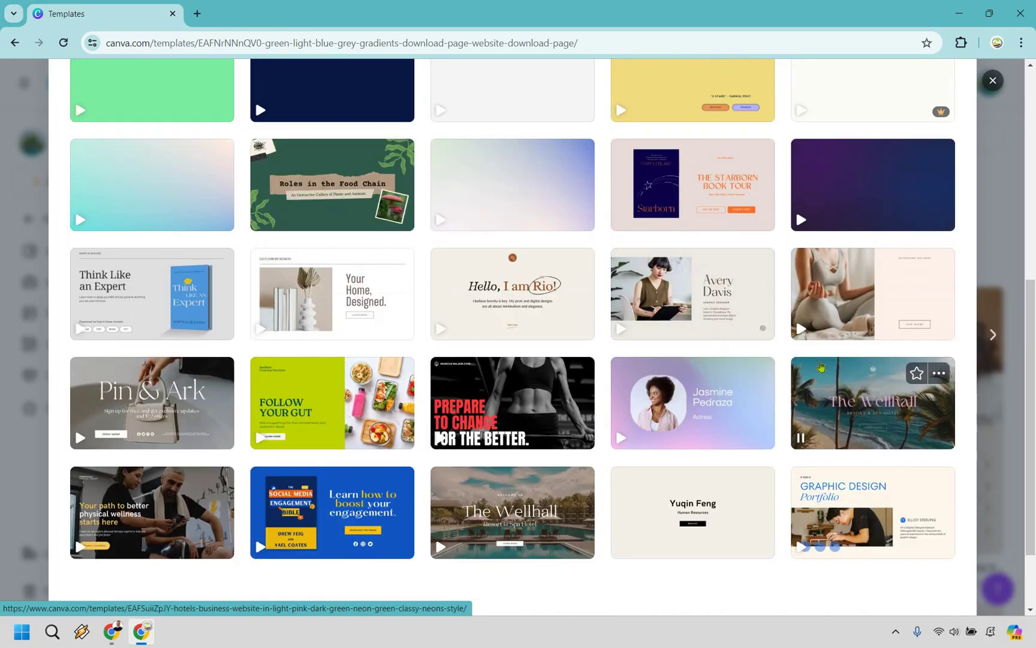
scroll(821, 366, up, 2)
scroll(196, 304, up, 1)
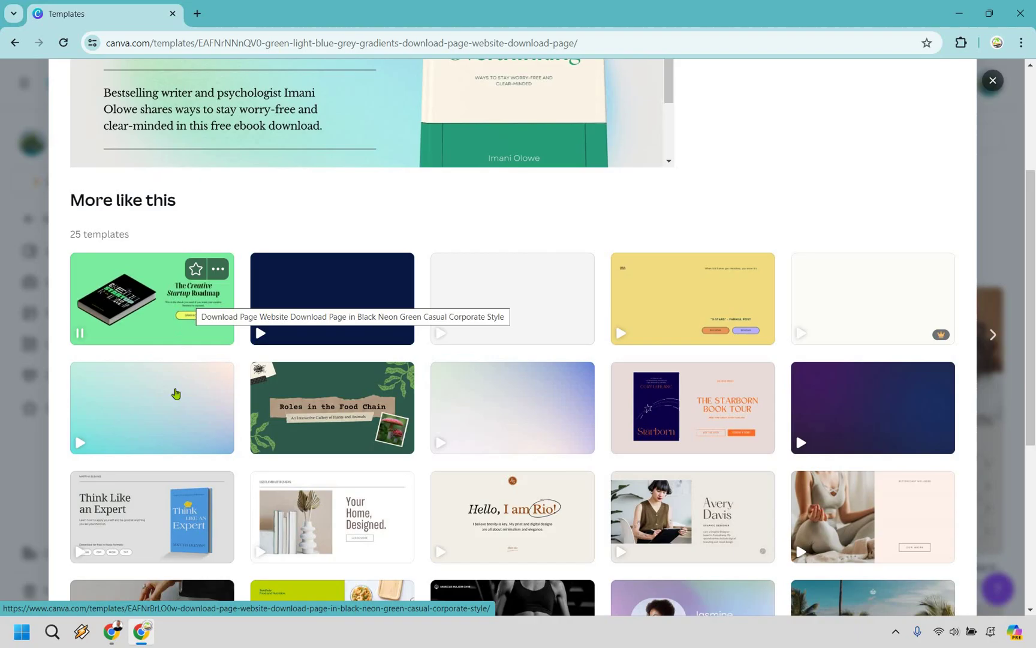
scroll(175, 393, up, 2)
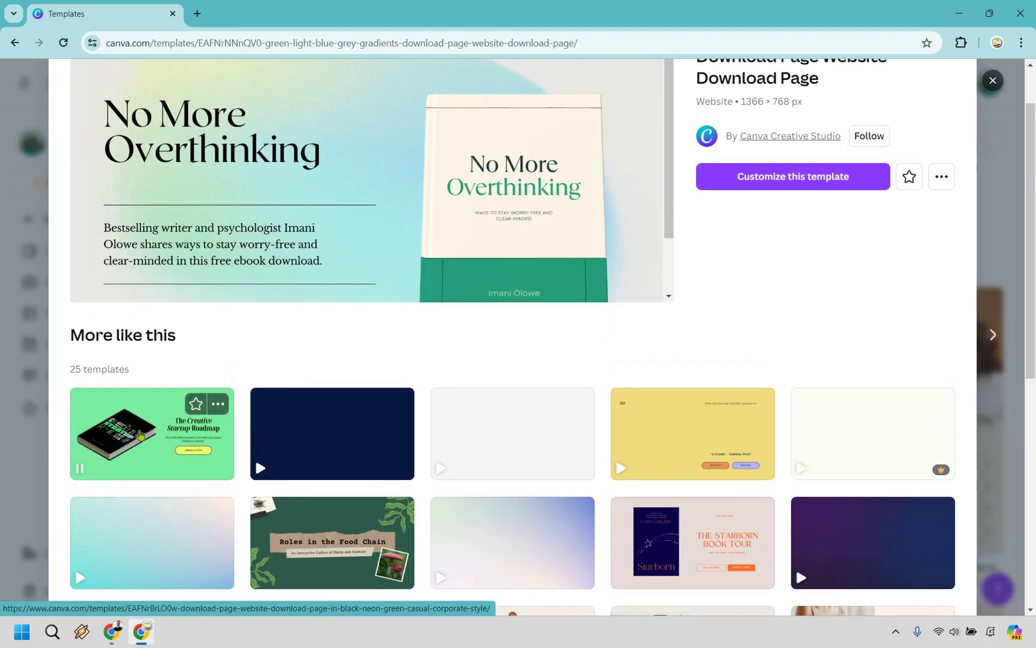
click(139, 435)
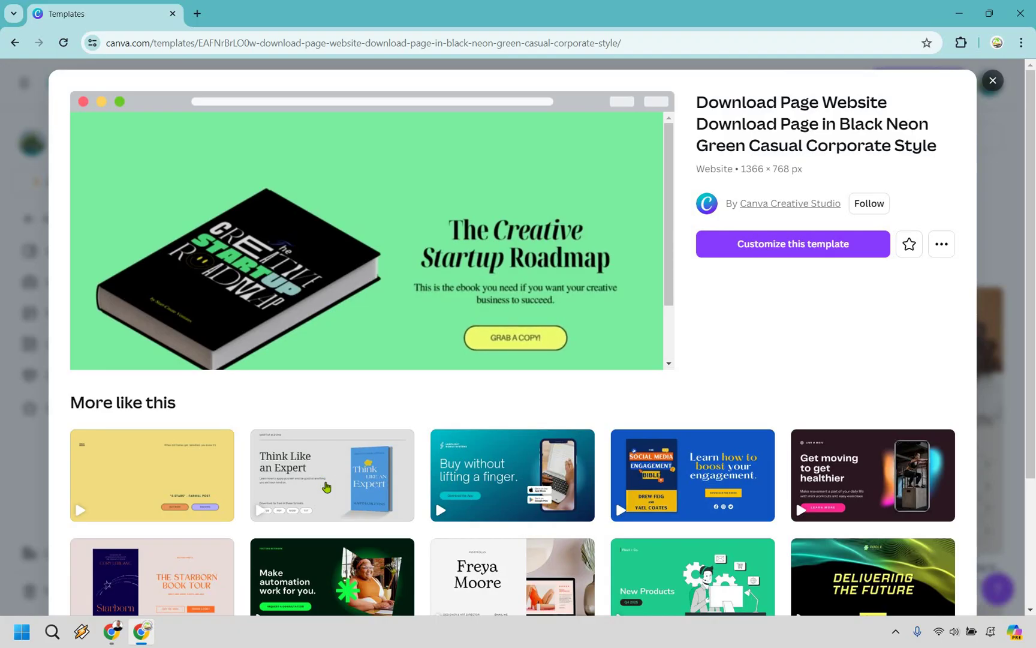
mouse_move(328, 477)
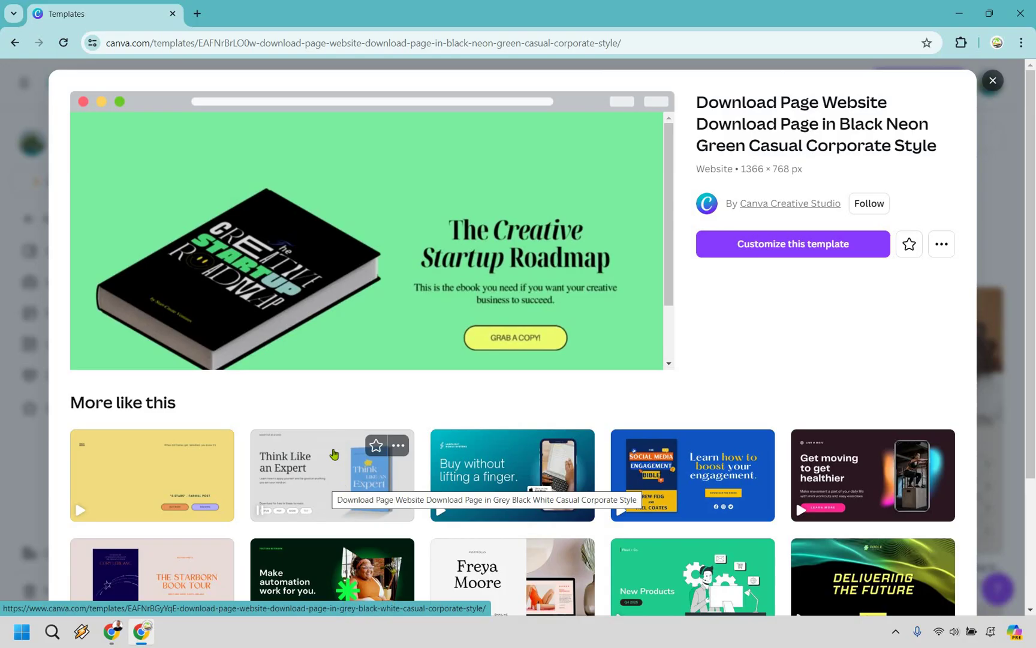
click(825, 249)
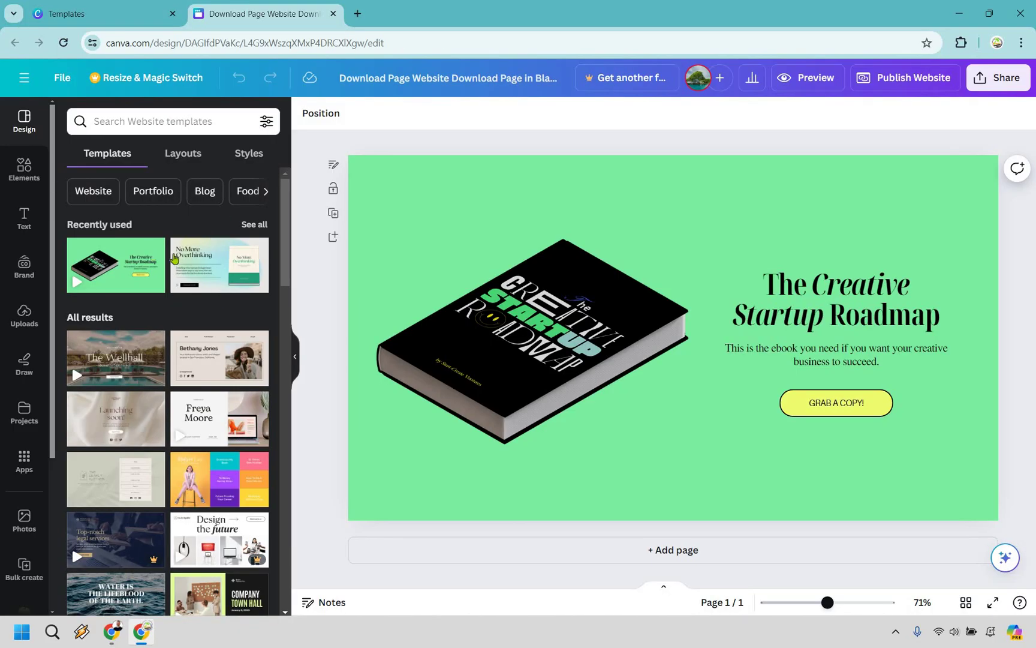
Step: Delete the book image from the page
scroll(180, 281, down, 7)
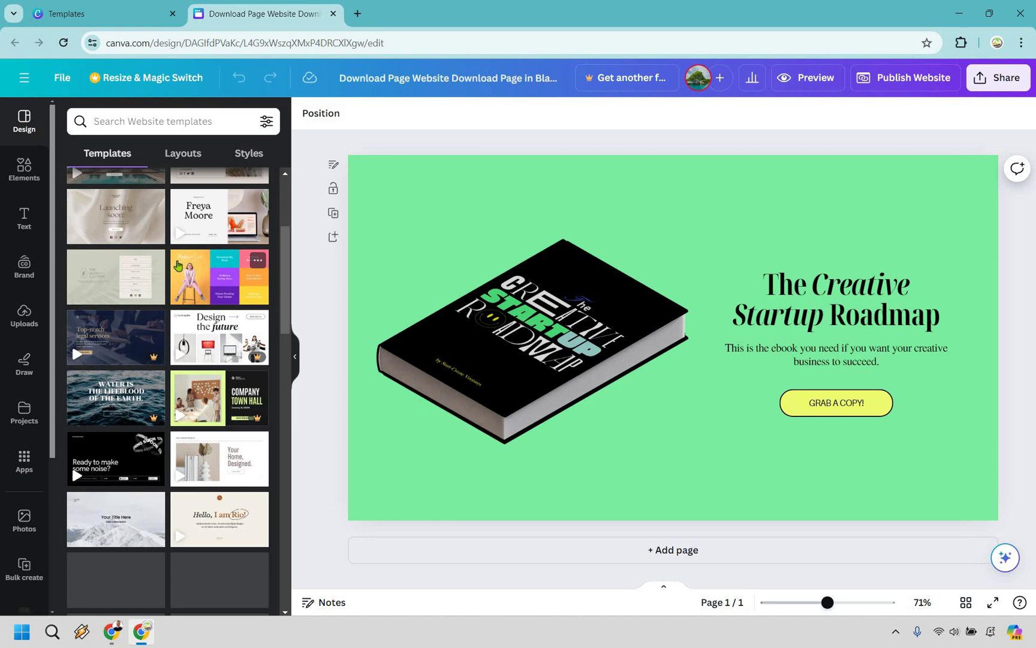
scroll(184, 310, down, 6)
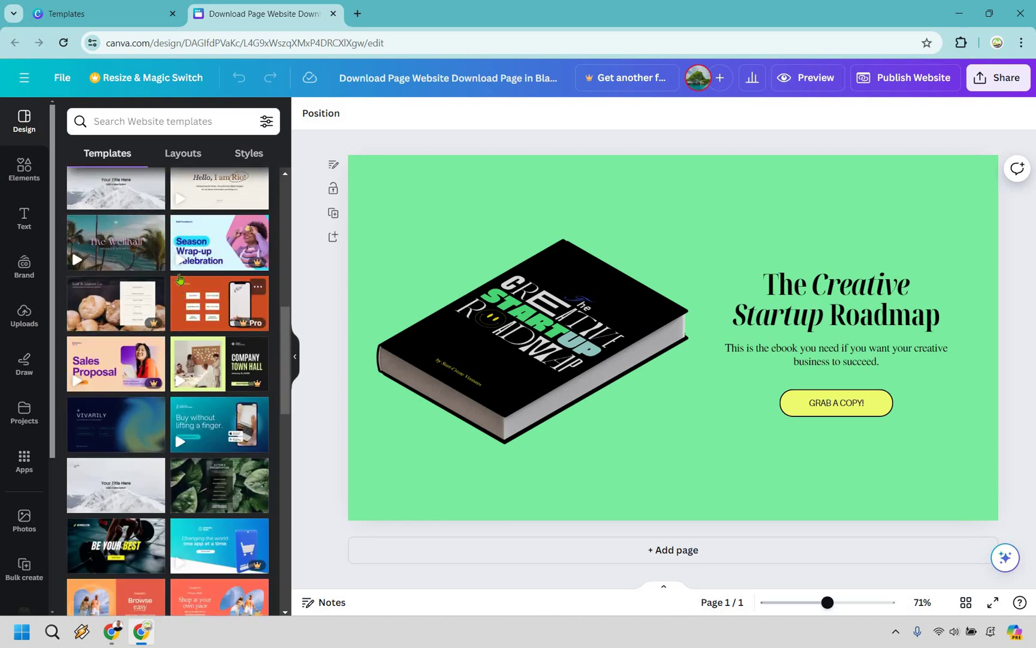
scroll(183, 299, down, 8)
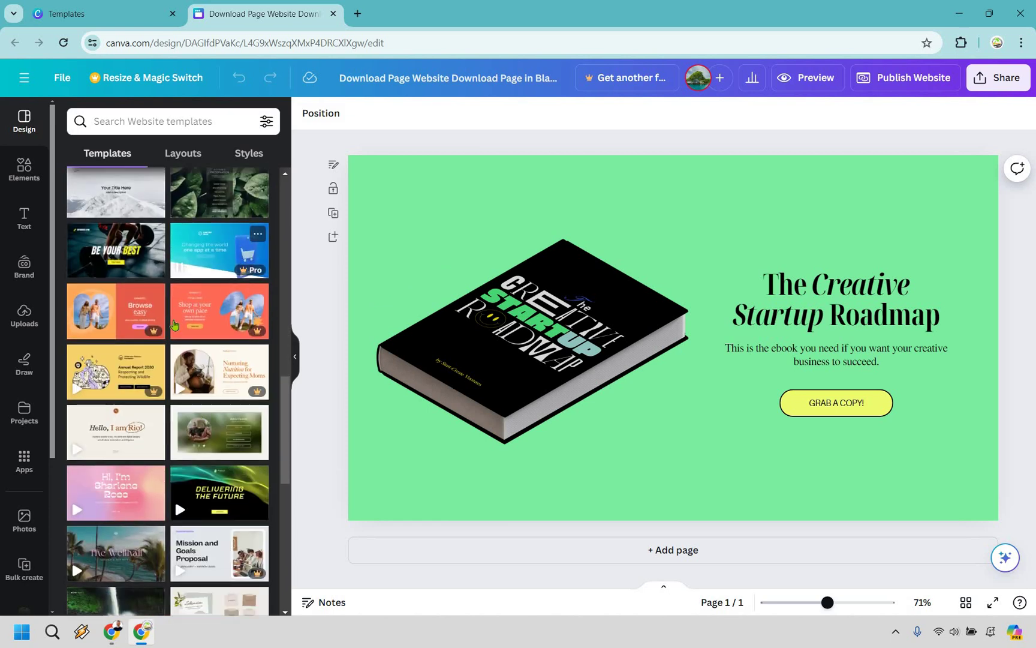
scroll(181, 402, down, 3)
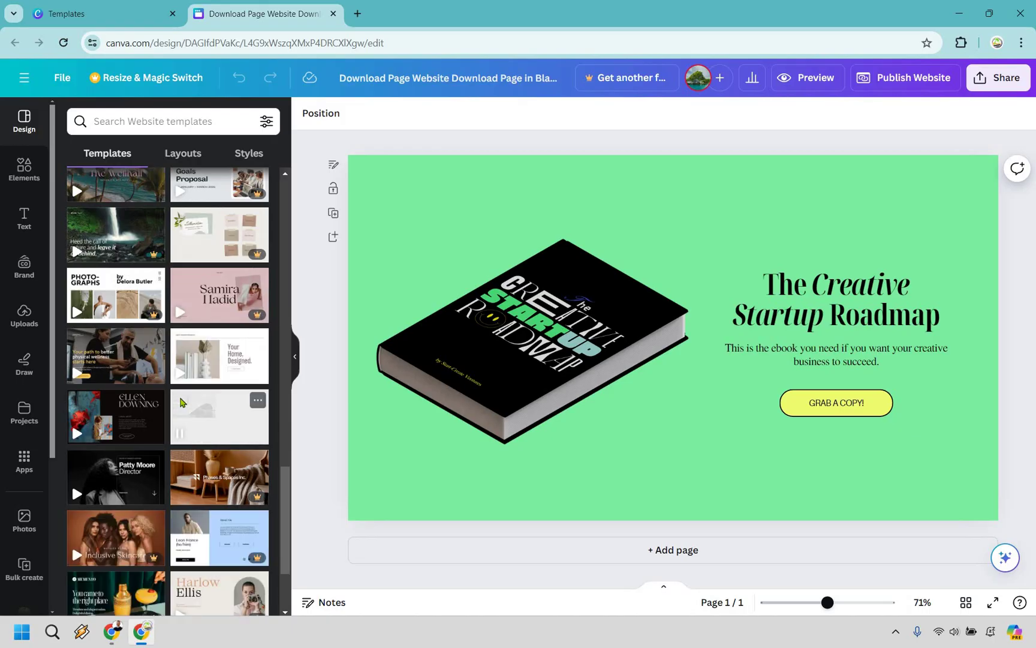
click(512, 352)
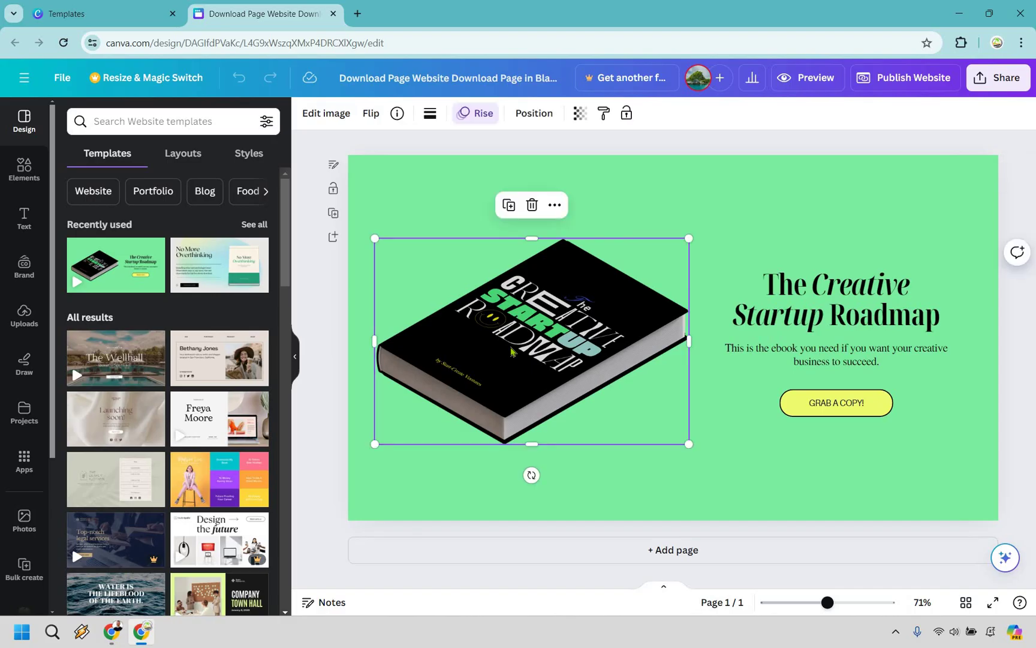
key(Delete)
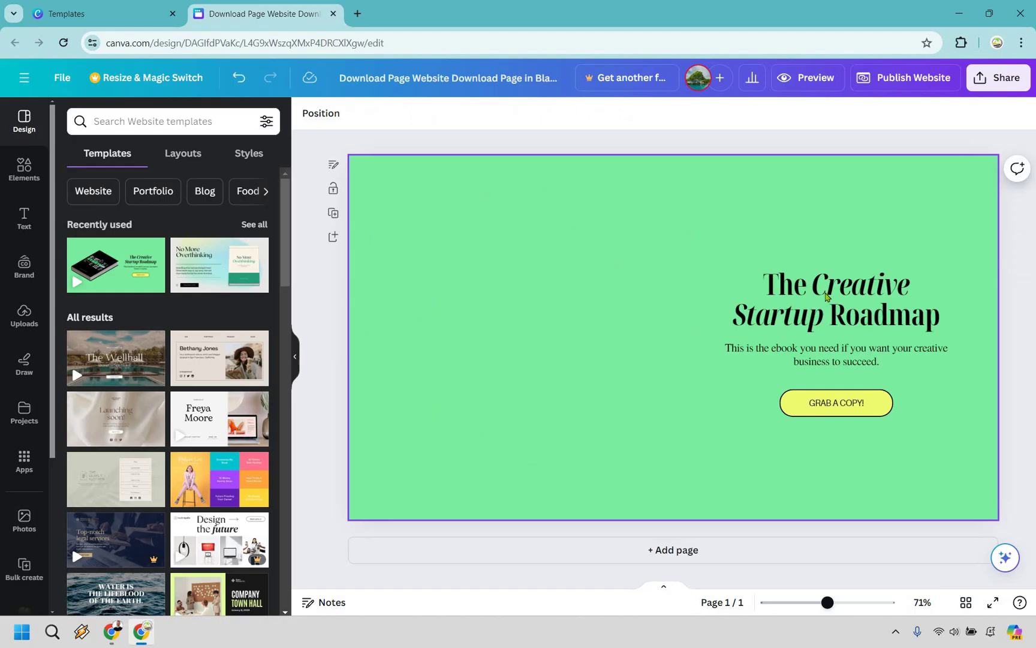
Step: Move the title to the top of the page, widened onto one centred line
drag(834, 288, 902, 190)
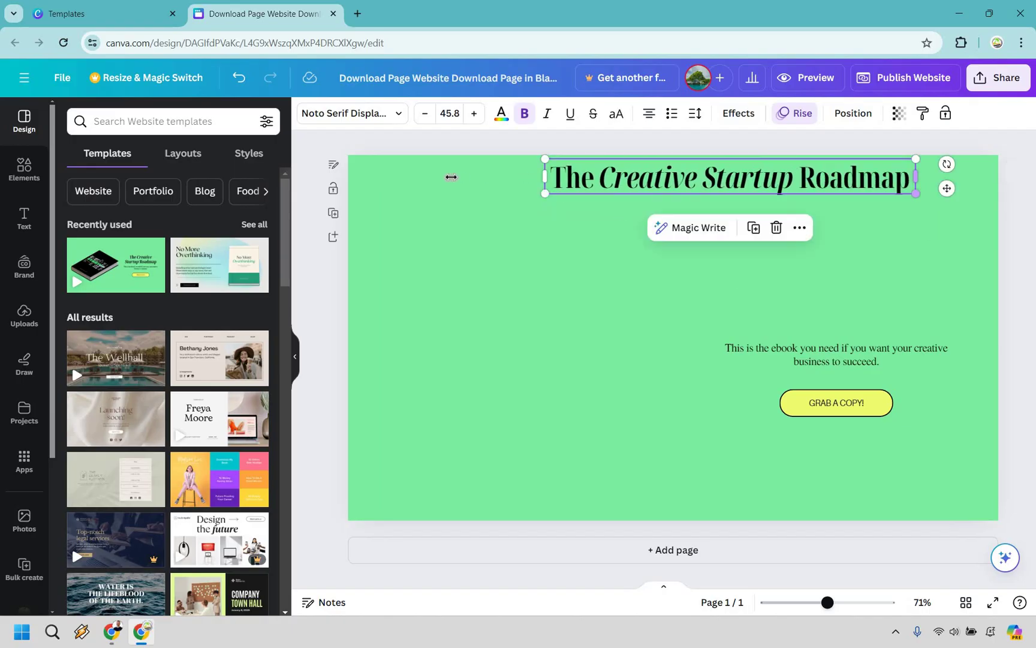
drag(546, 177, 439, 177)
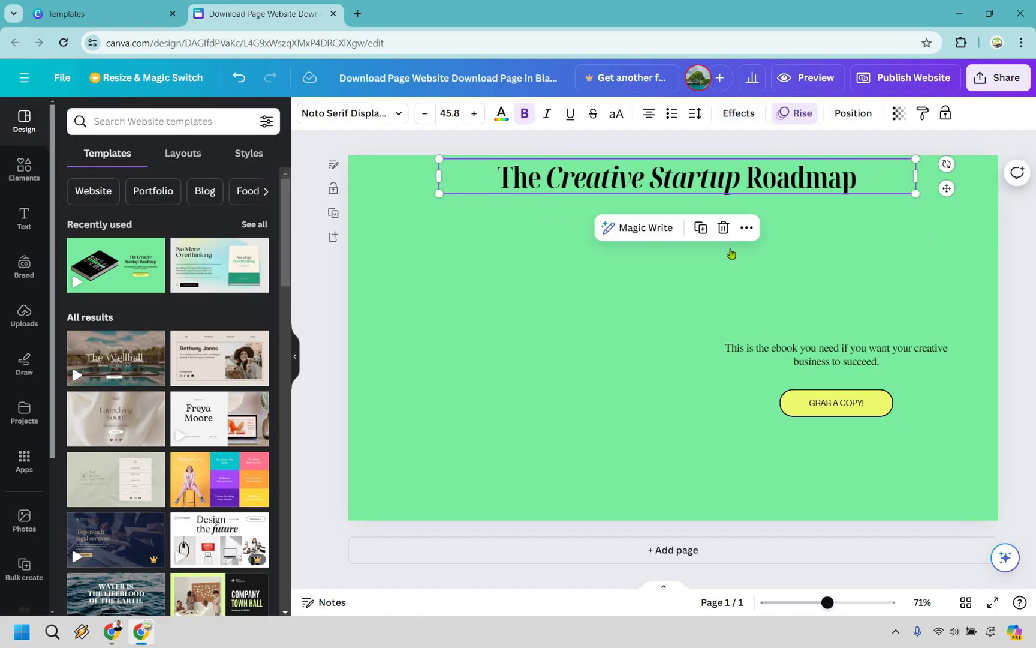
key(shift+Left)
key(shift+Down)
Step: Place the GRAB A COPY! button and the description text side by side along the bottom
drag(837, 403, 654, 484)
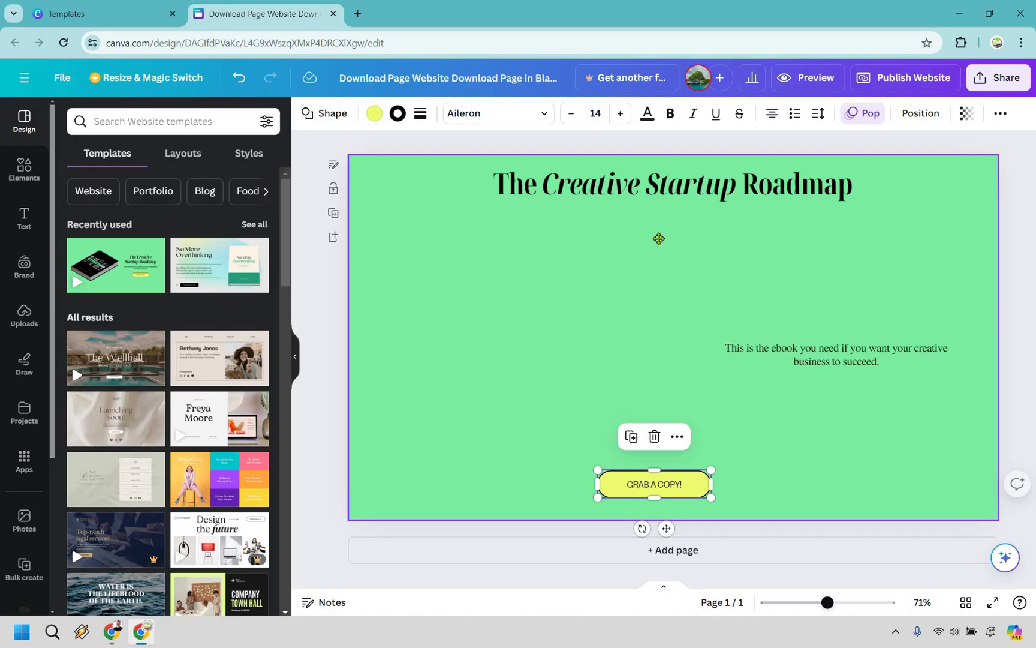
click(860, 355)
drag(860, 355, 678, 225)
drag(686, 166, 644, 180)
click(658, 179)
drag(654, 306, 866, 487)
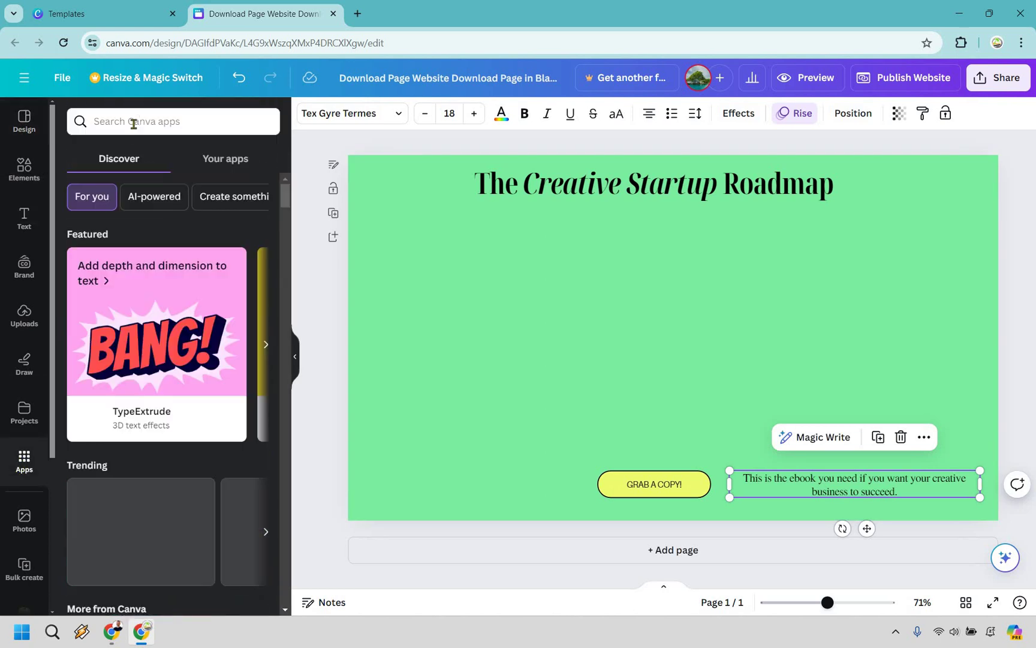
Step: Embed the 'Canva Review (Canva Pros And Cons)' video from a 'canva review' YouTube search, placed mid-page
click(136, 120)
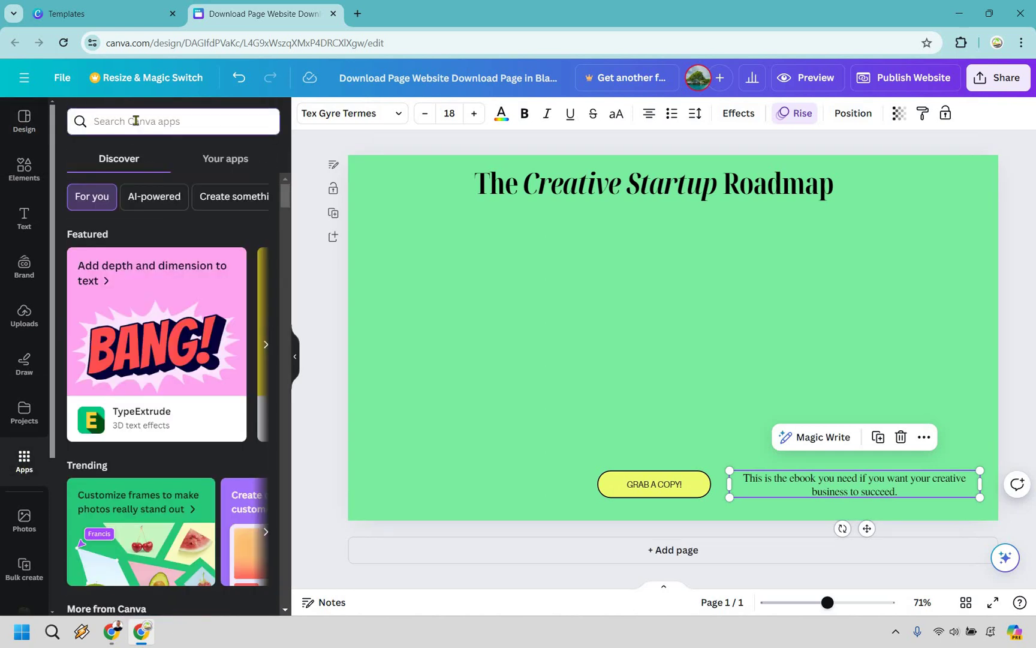
text(youtube)
key(Return)
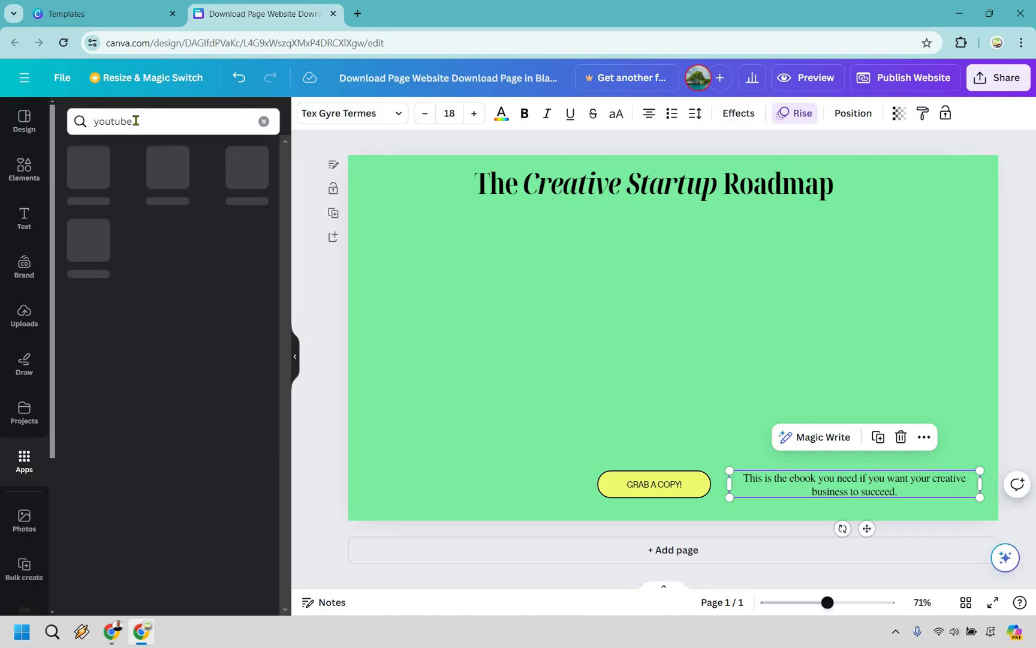
click(88, 170)
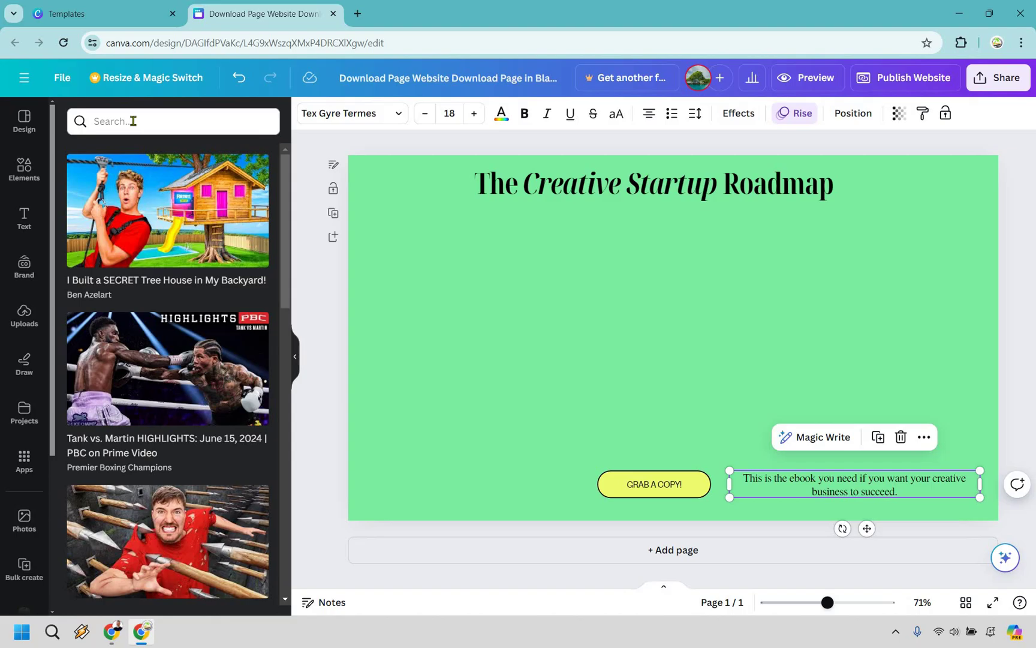
click(133, 121)
text(c)
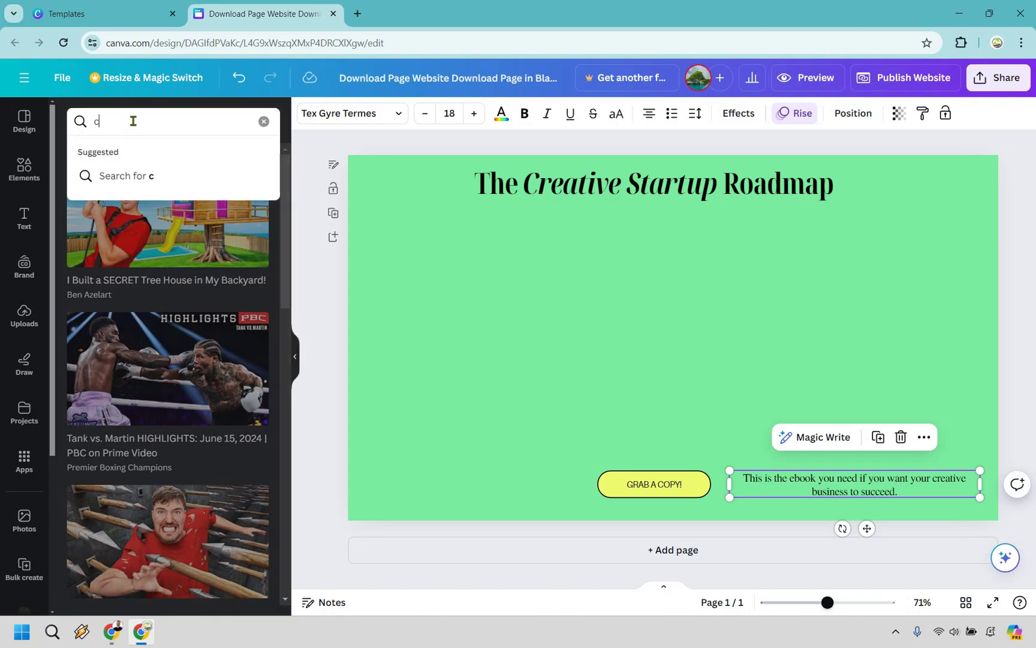
text(anva review)
key(Return)
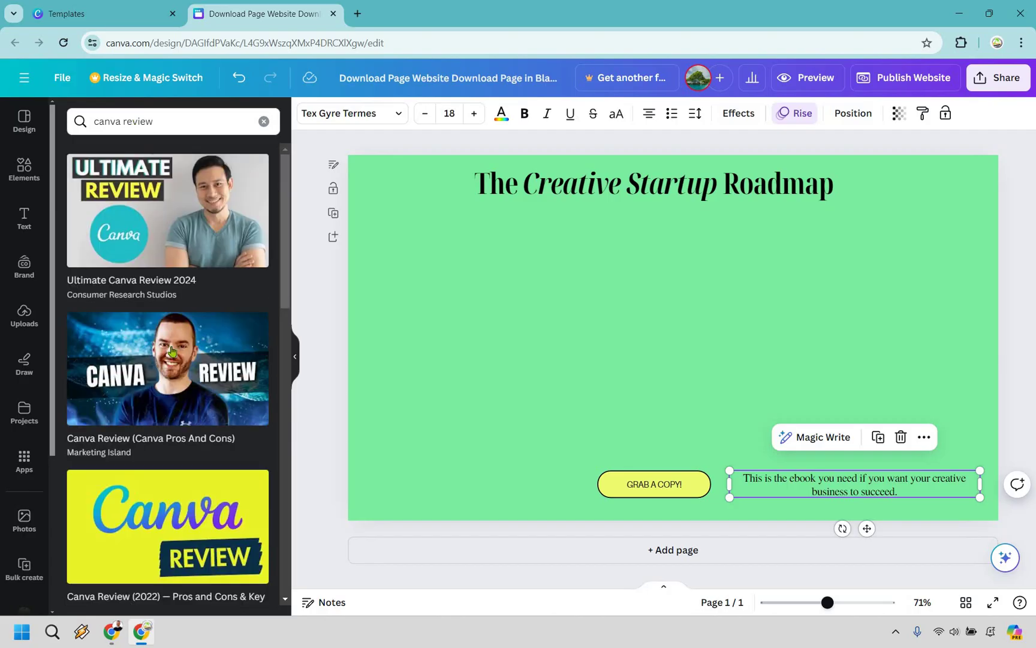
click(173, 351)
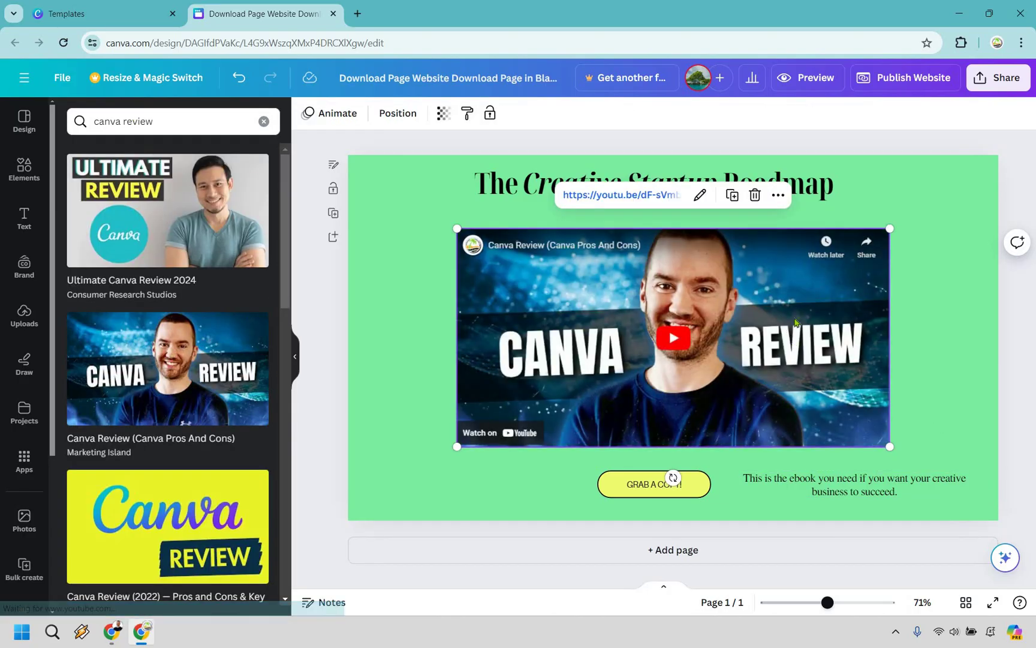
drag(711, 340, 709, 356)
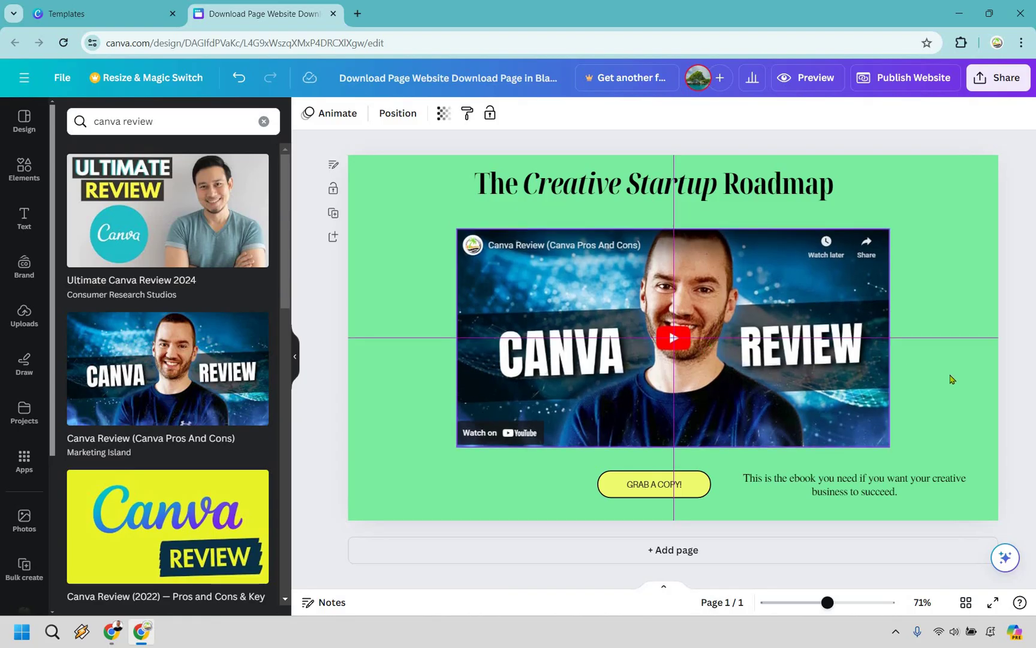
Step: Change the page title to 'Is Canva Worth It?'
click(753, 186)
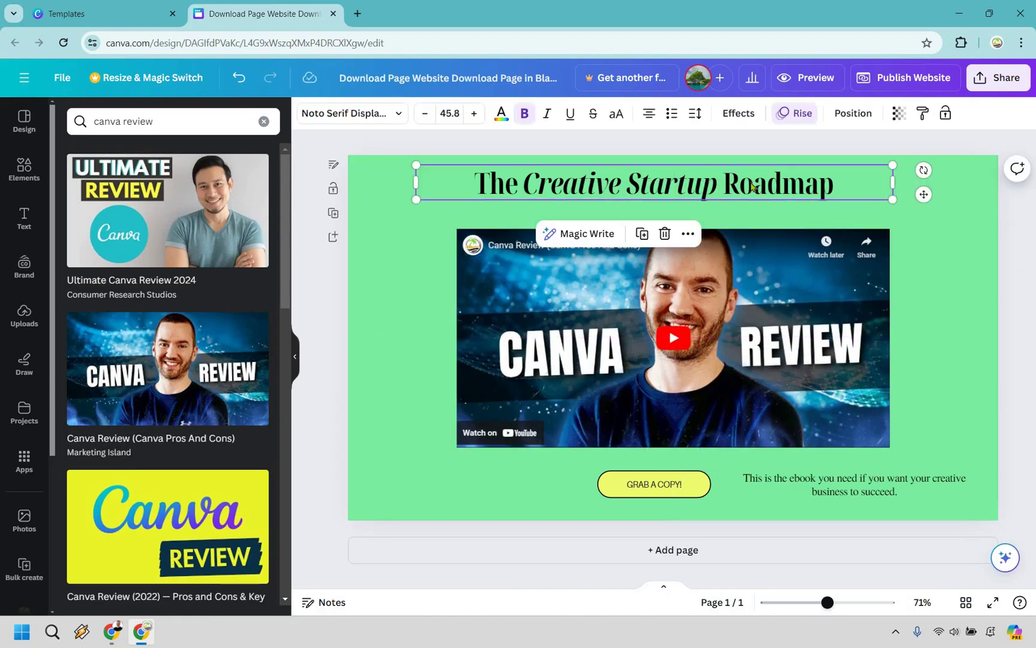
double_click(716, 180)
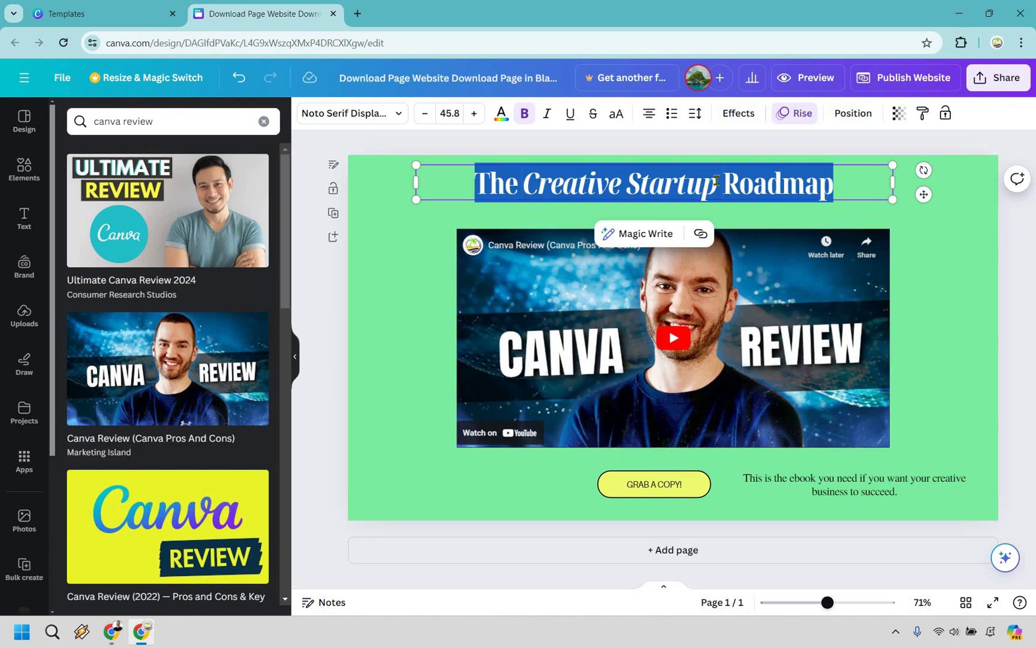
text(Is Canva )
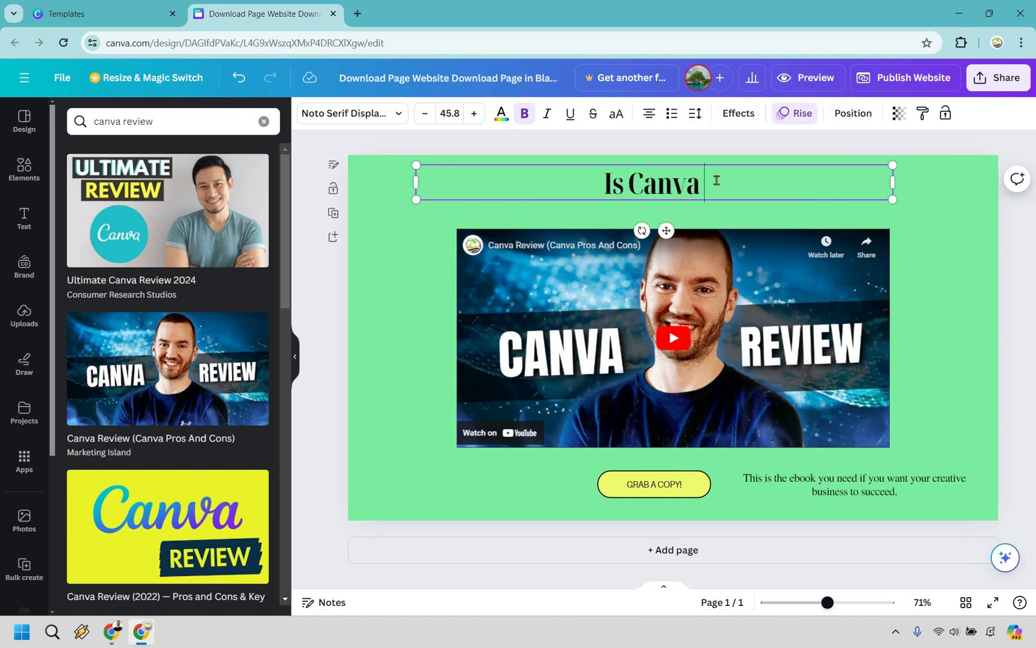
text(Worth It)
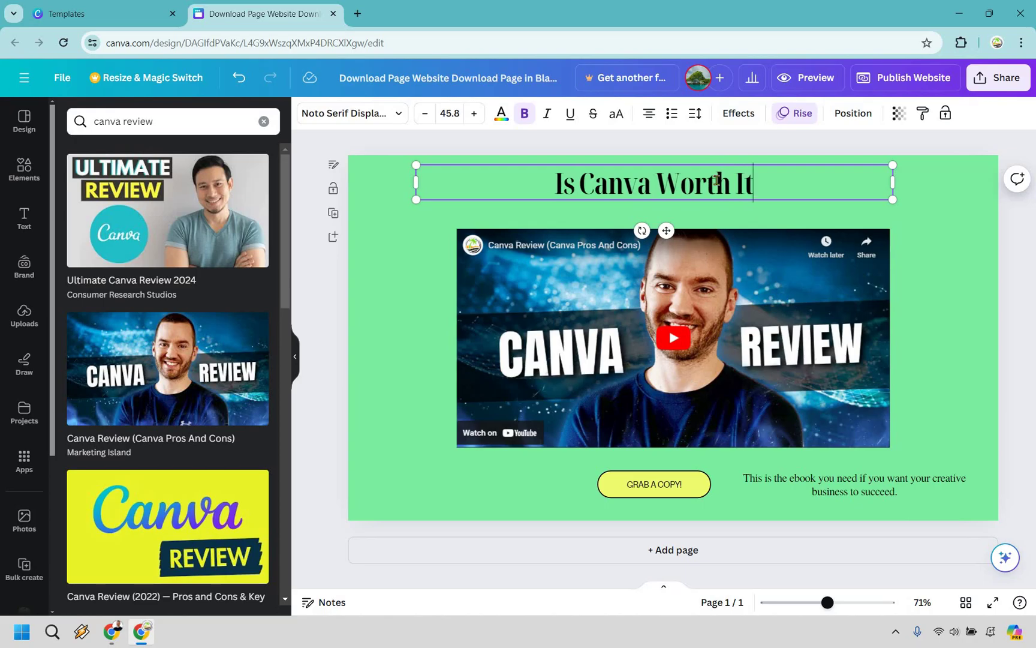
text(?)
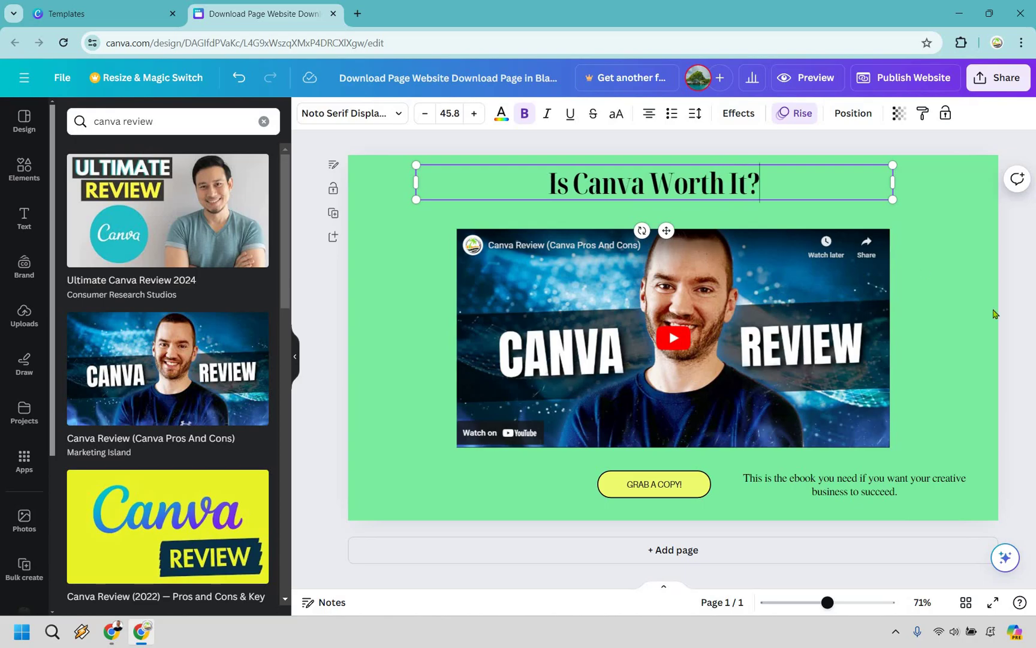
click(965, 325)
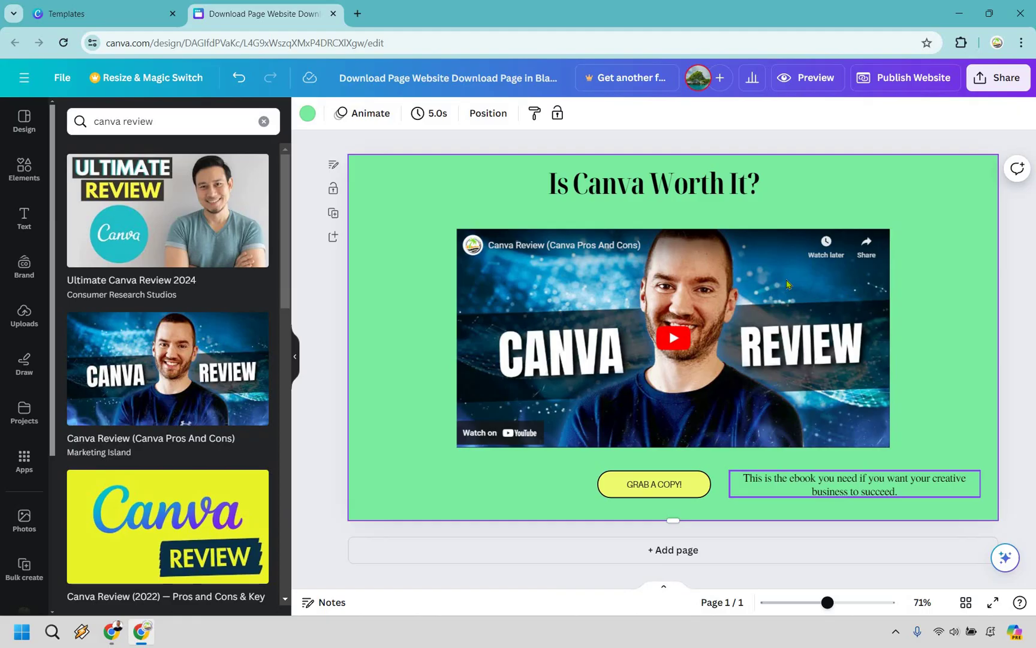
Step: Shrink the video slightly and move the ebook sentence up just under the title
click(865, 421)
mouse_move(865, 421)
mouse_down()
mouse_move(863, 439)
mouse_move(847, 430)
mouse_up()
drag(761, 314, 776, 323)
key(Tab)
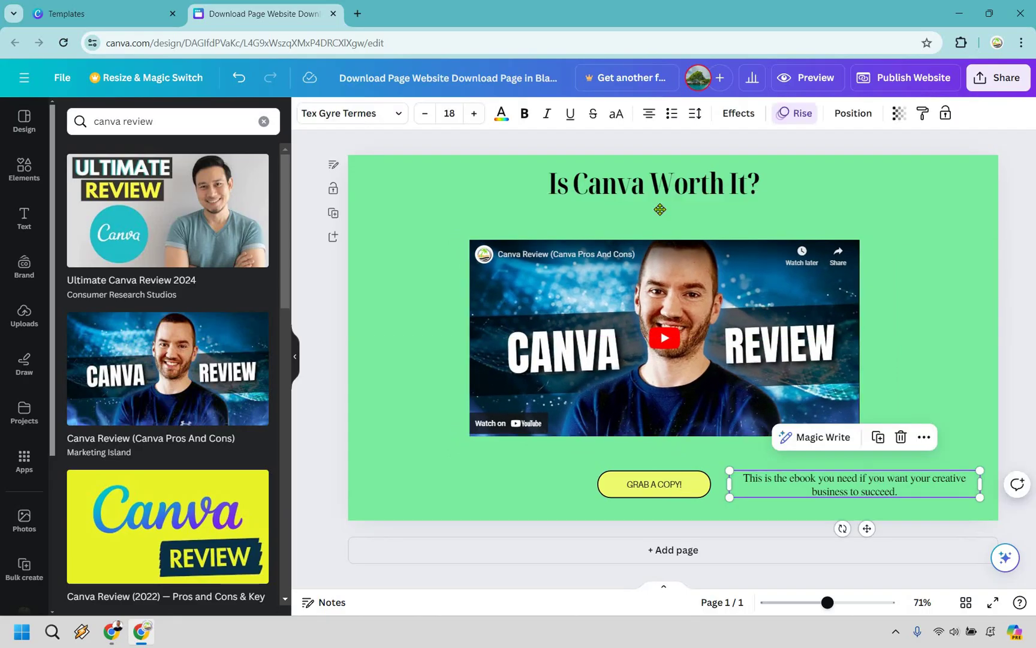
drag(854, 484, 660, 210)
Step: Replace the ebook sentence with an italic 'Watch the video below to find out...'
double_click(660, 209)
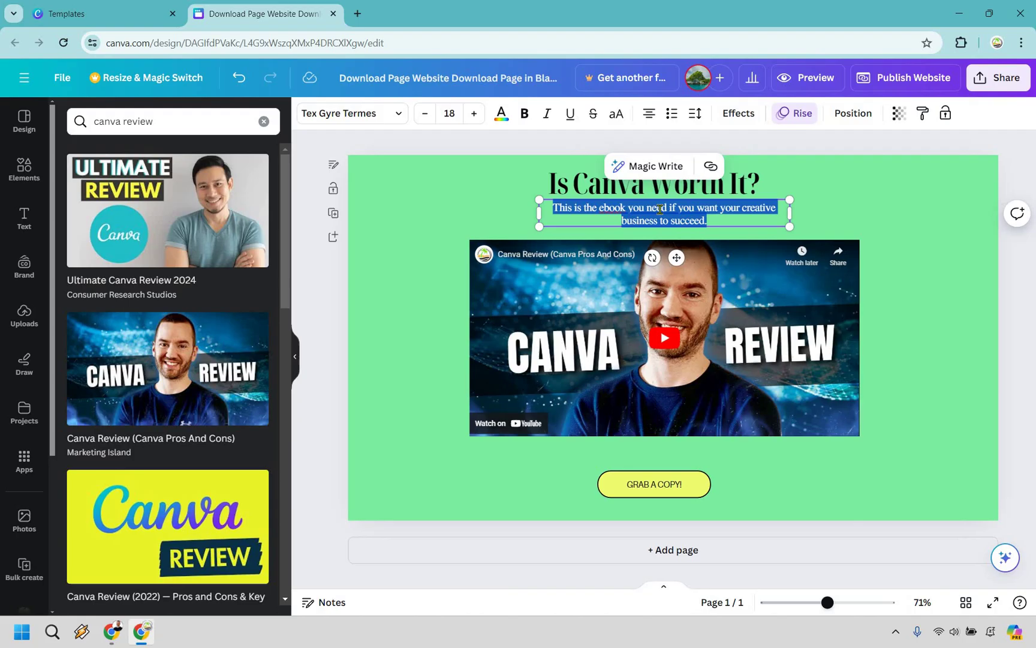
text(Watch the video)
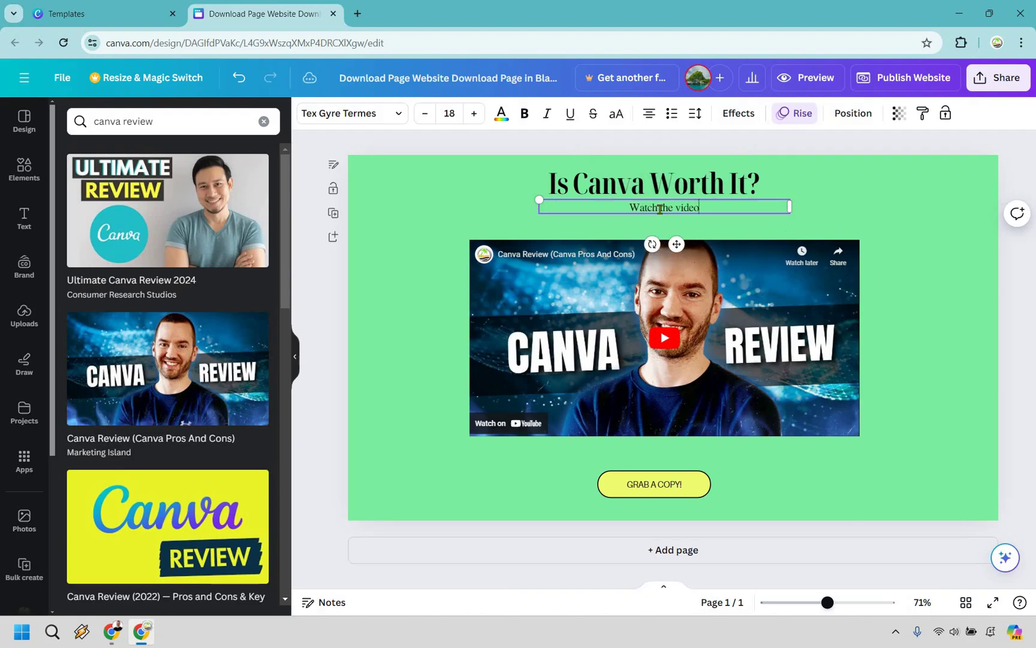
text( below to find out...)
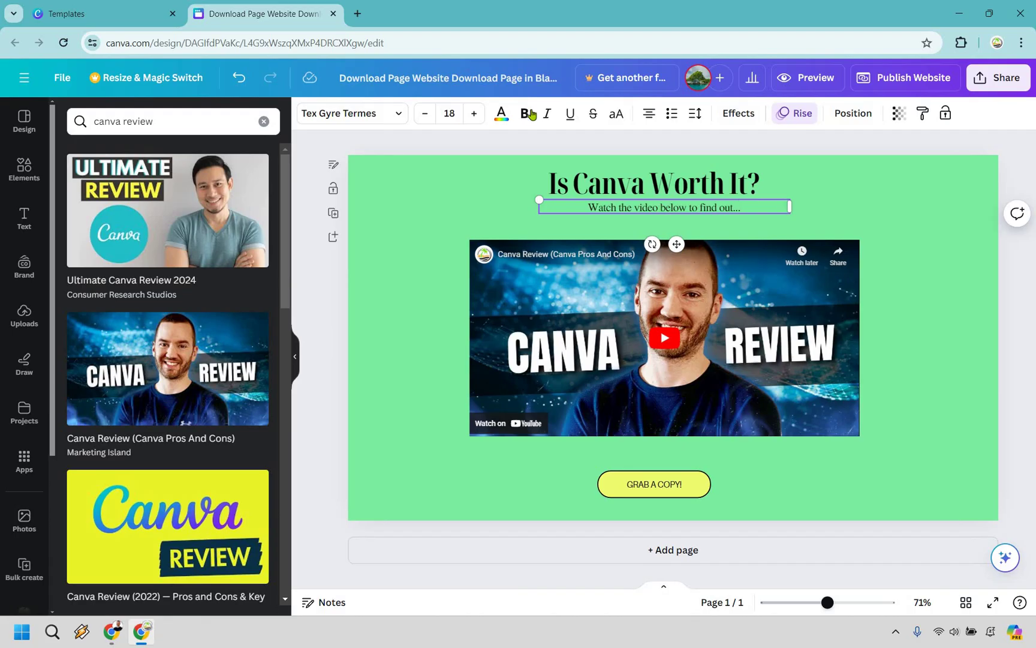
key(ctrl+a)
click(867, 300)
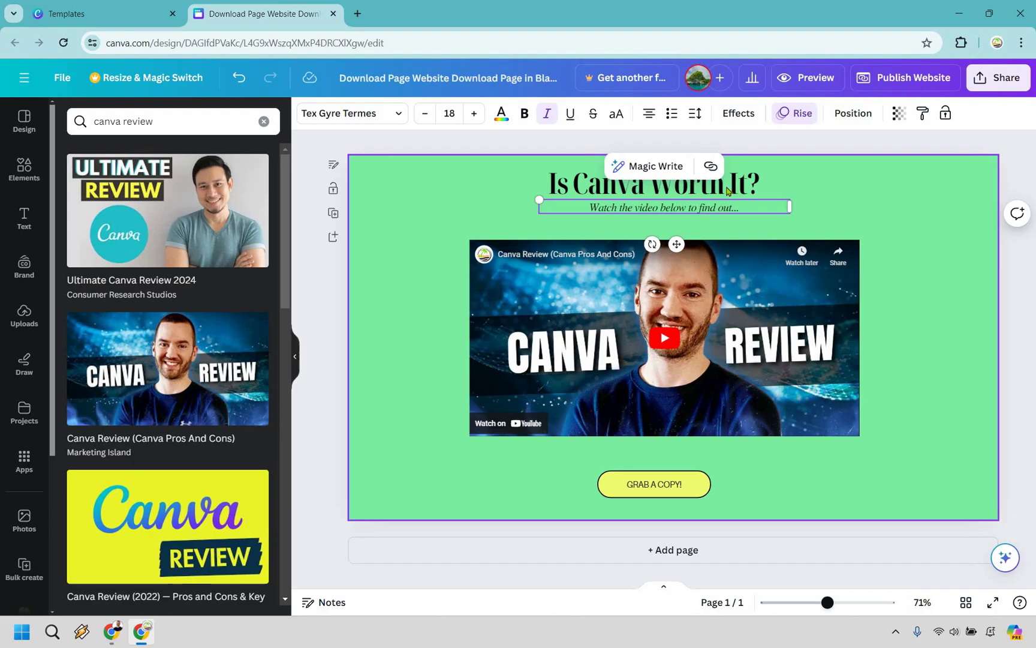
click(722, 183)
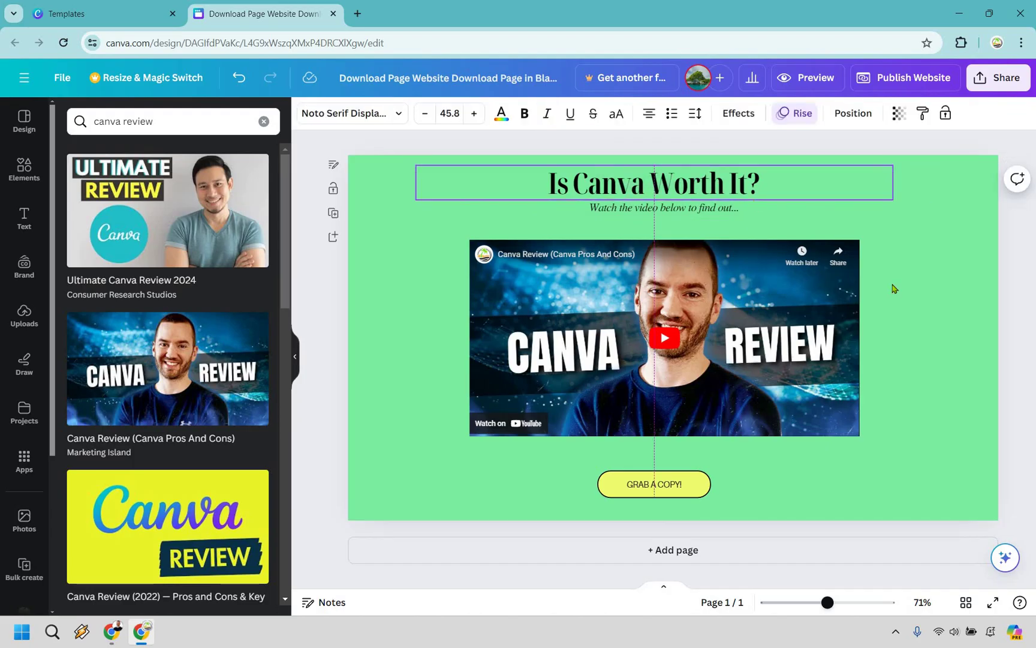
Step: Enlarge and centre the video, then centre the GRAB A COPY! button beneath it
click(859, 434)
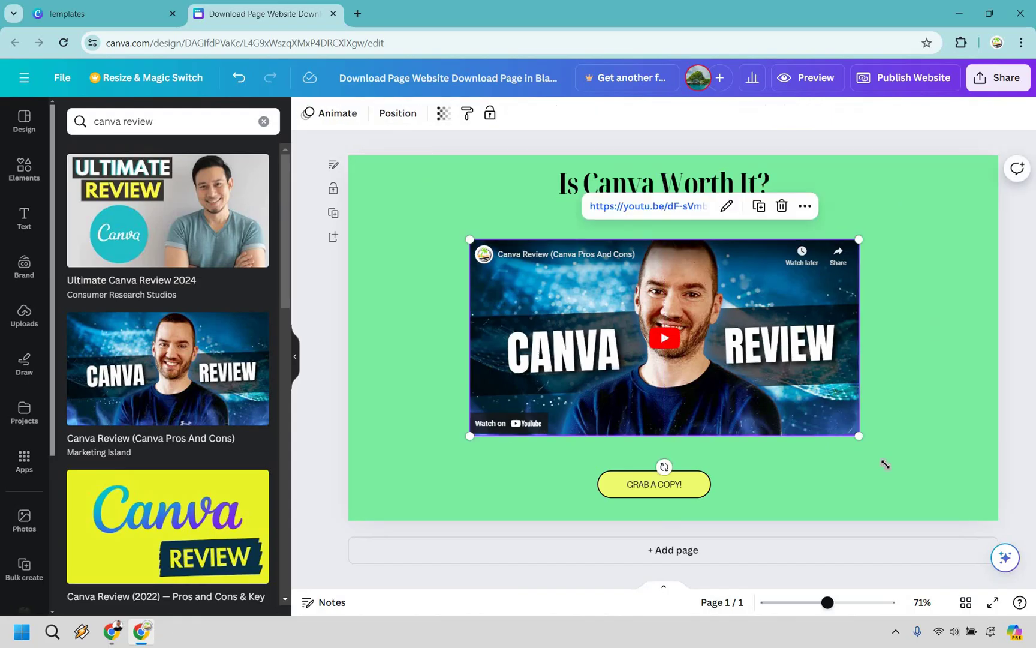
drag(860, 436, 910, 456)
drag(821, 480, 806, 472)
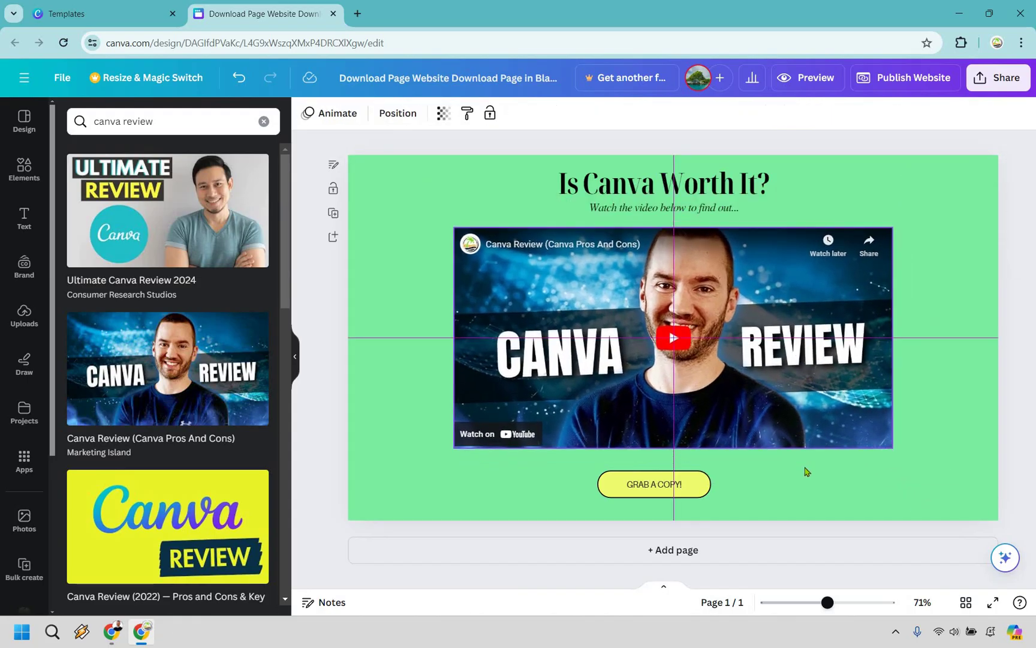
click(669, 483)
mouse_move(670, 486)
mouse_down()
mouse_move(747, 485)
mouse_move(762, 510)
mouse_move(685, 481)
mouse_up()
Step: Change the button text from 'GRAB A COPY!' to 'CLICK HERE TO TRY CANVA'
double_click(686, 480)
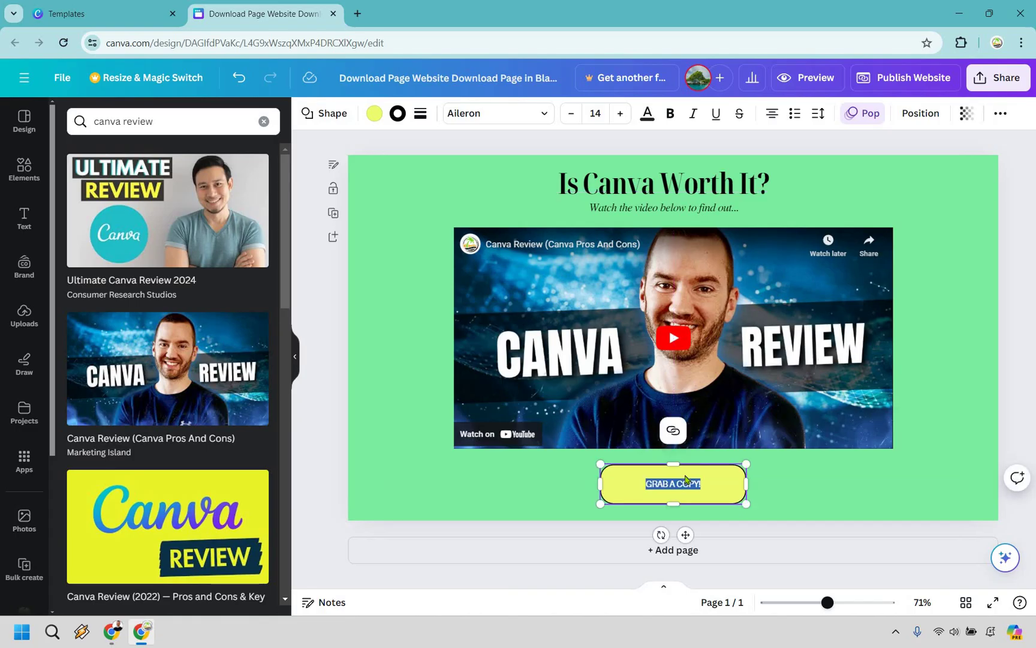
text(CLICK HE)
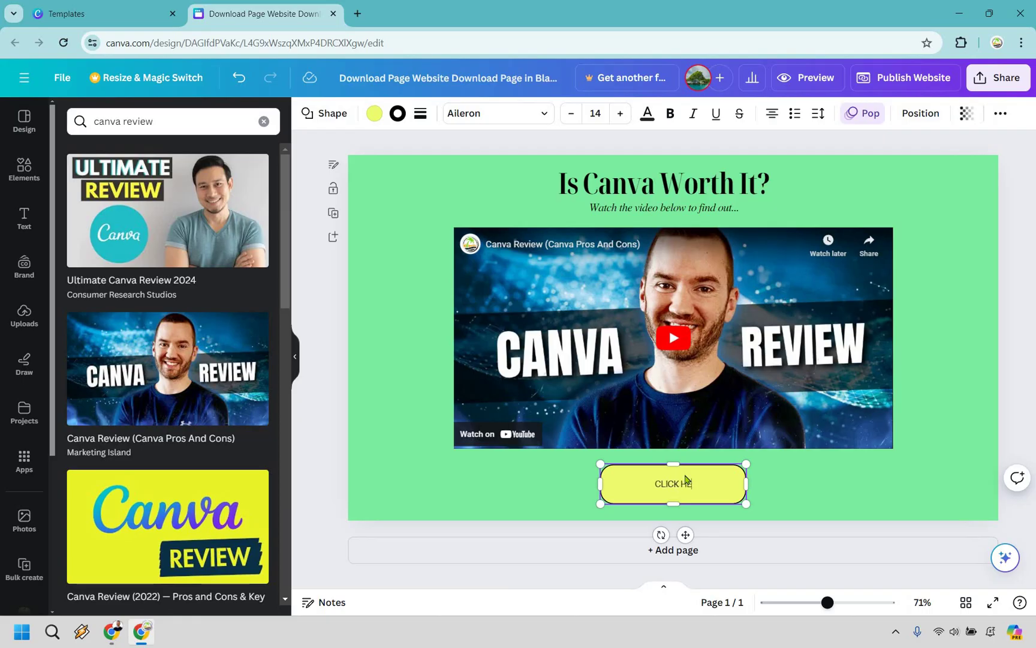
text(RE TO TRY CANVA)
click(941, 484)
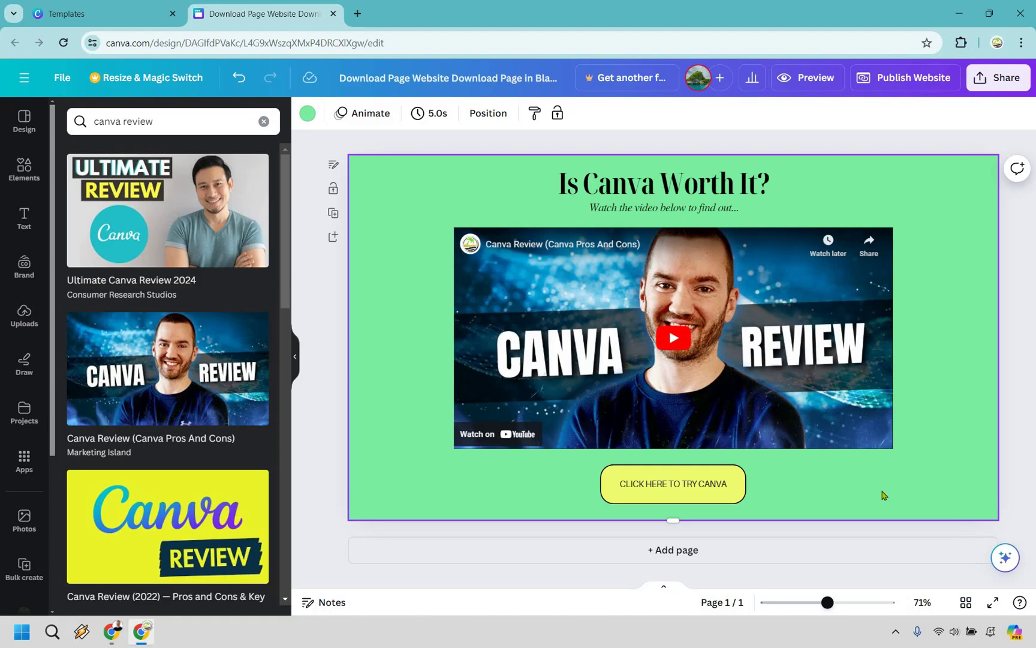
click(742, 498)
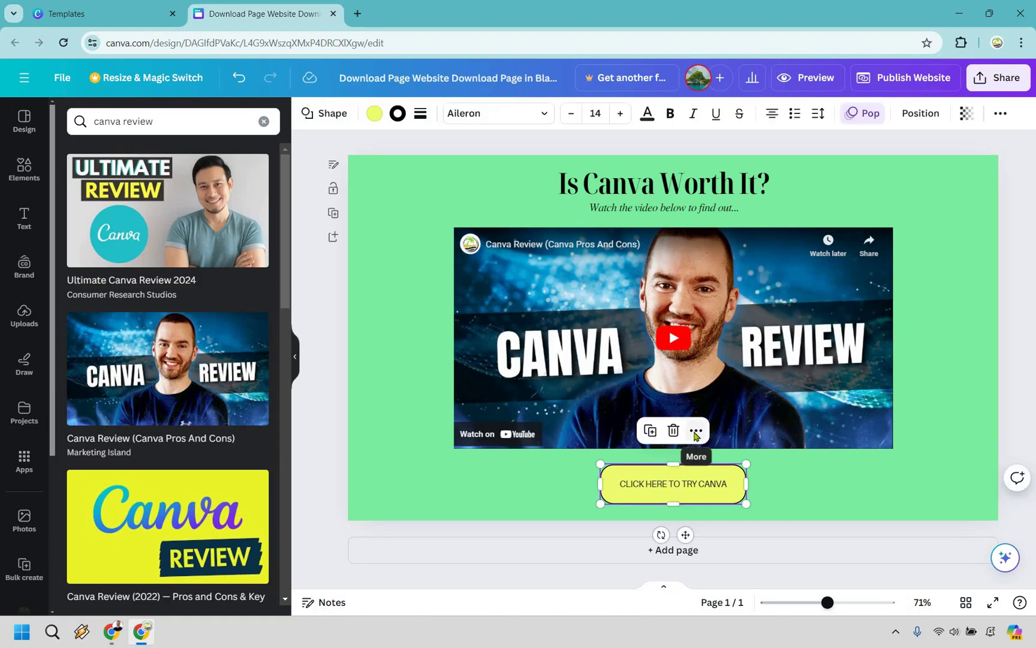
click(696, 432)
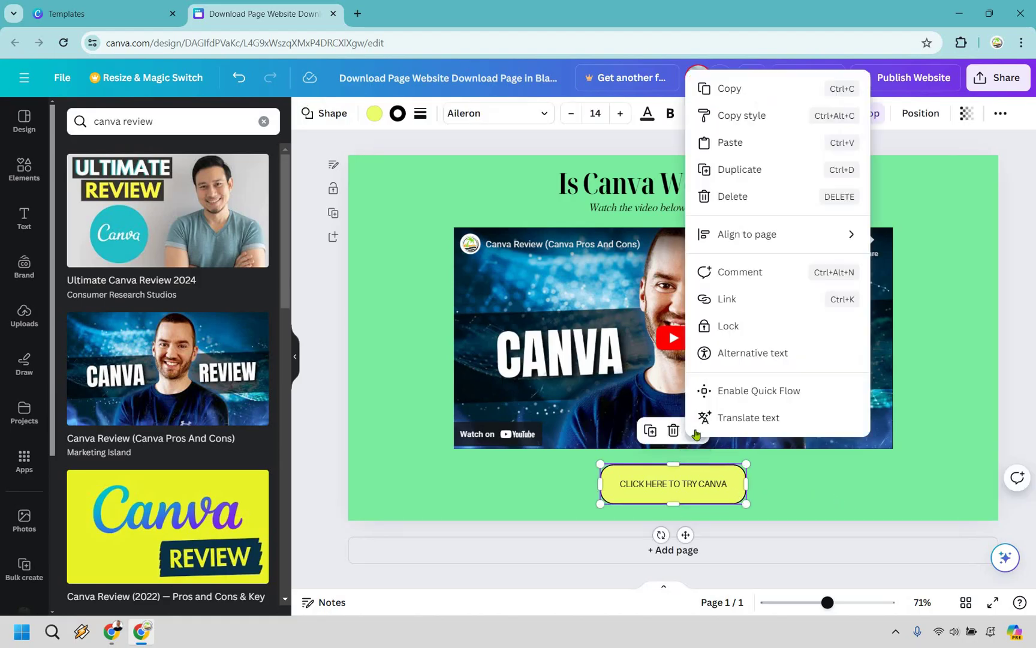
click(770, 300)
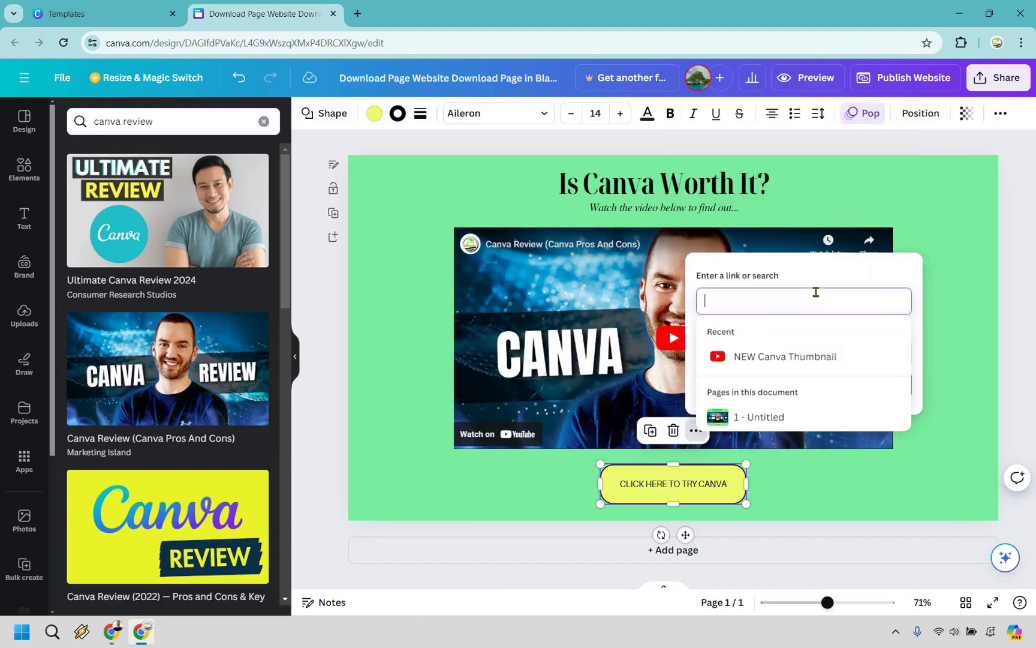
key(ctrl+v)
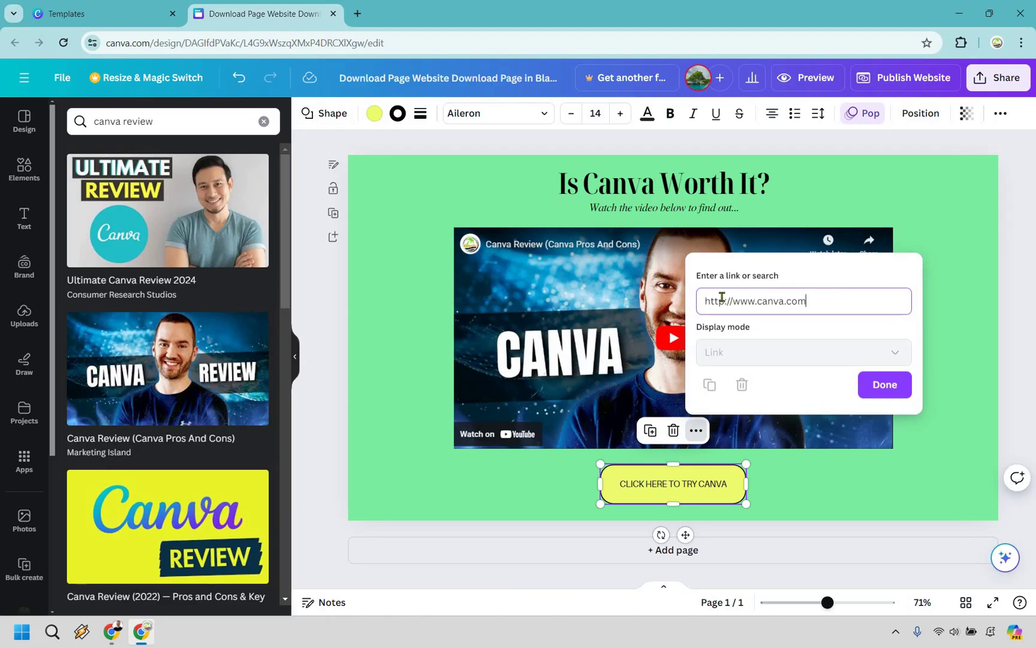
key(Home)
key(Right)
key(Right)
key(Right)
key(Right)
text(s)
click(890, 388)
right_click(890, 389)
click(891, 464)
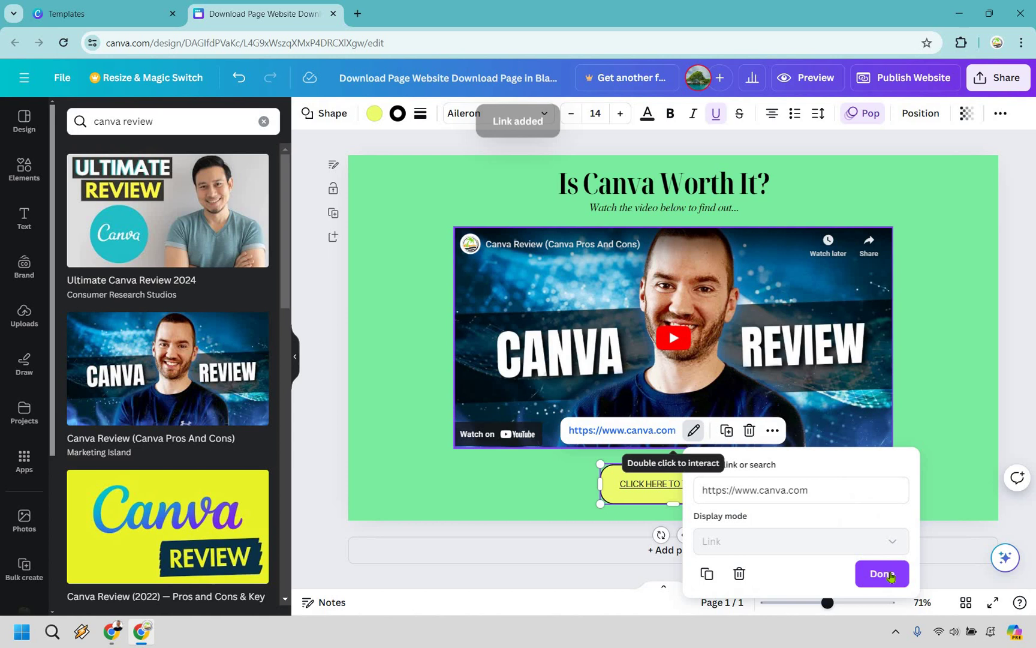
key(Escape)
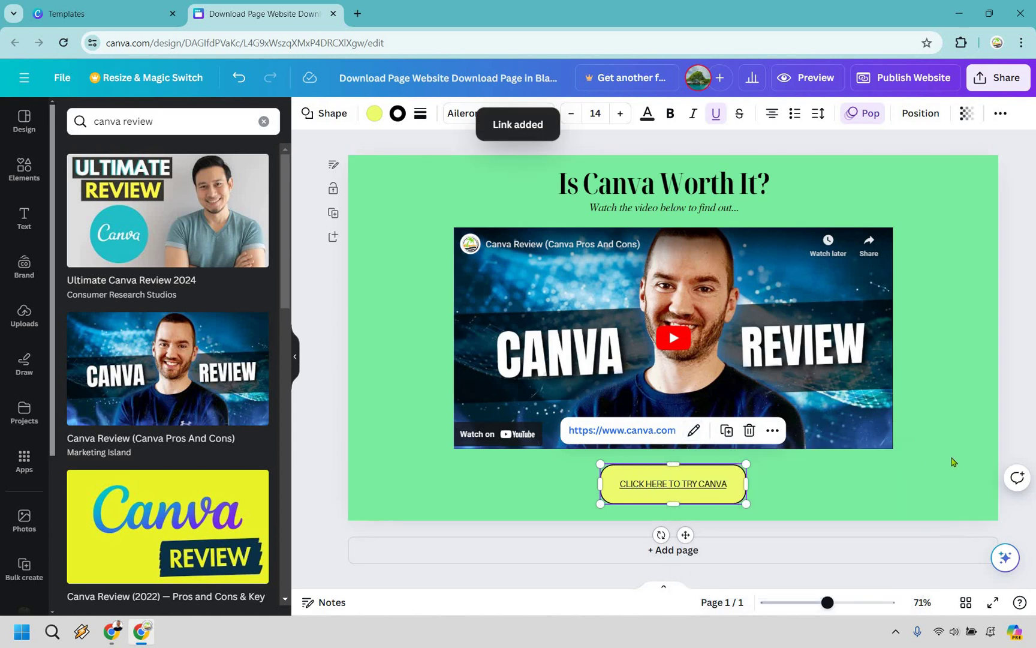
click(990, 320)
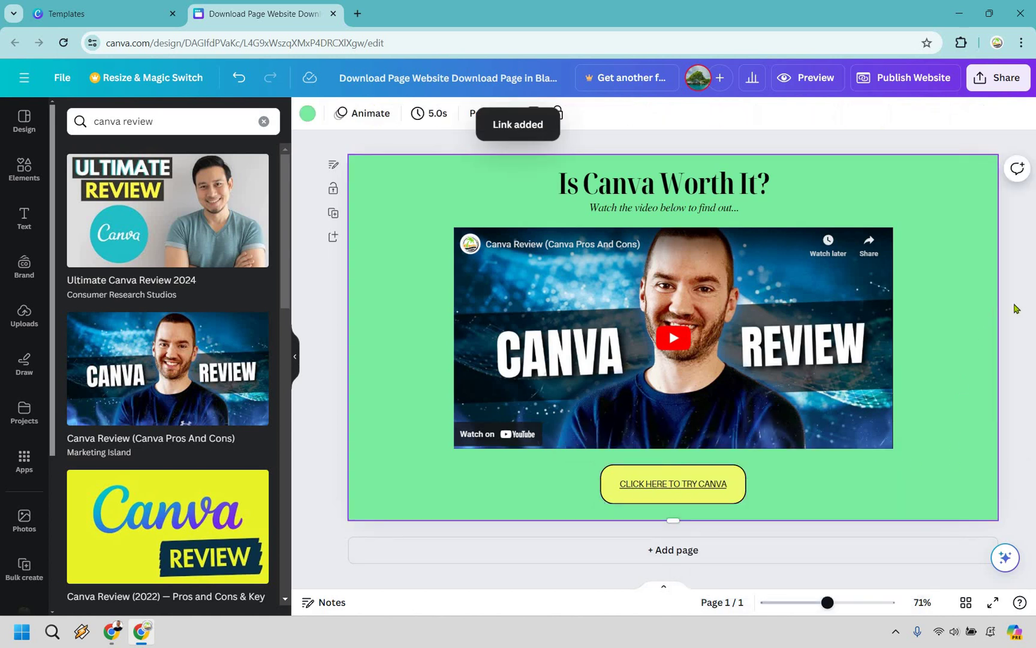
click(1016, 308)
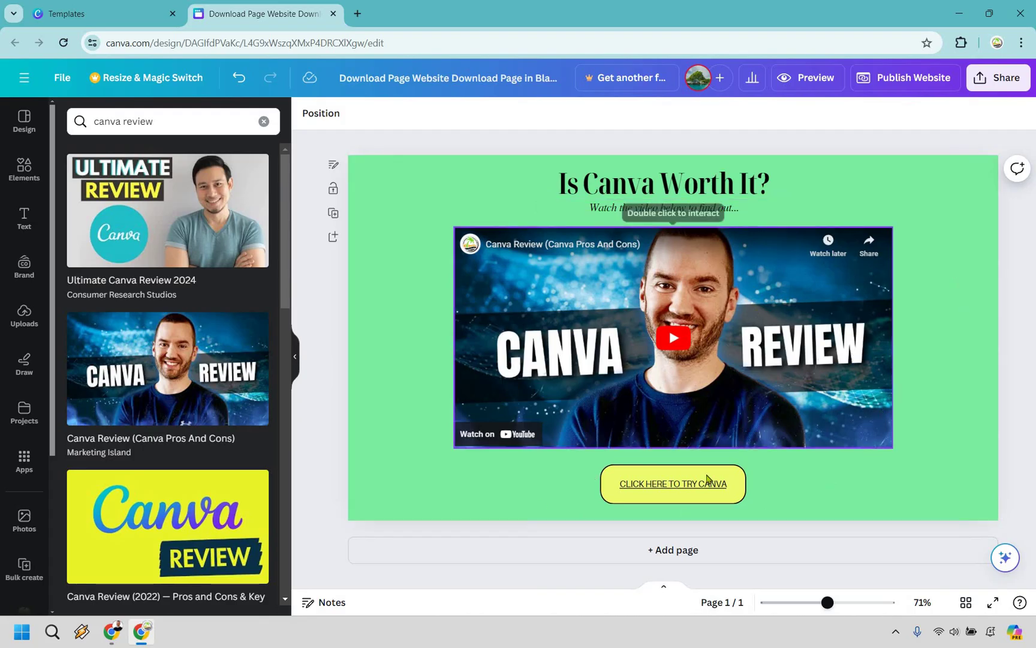
click(971, 445)
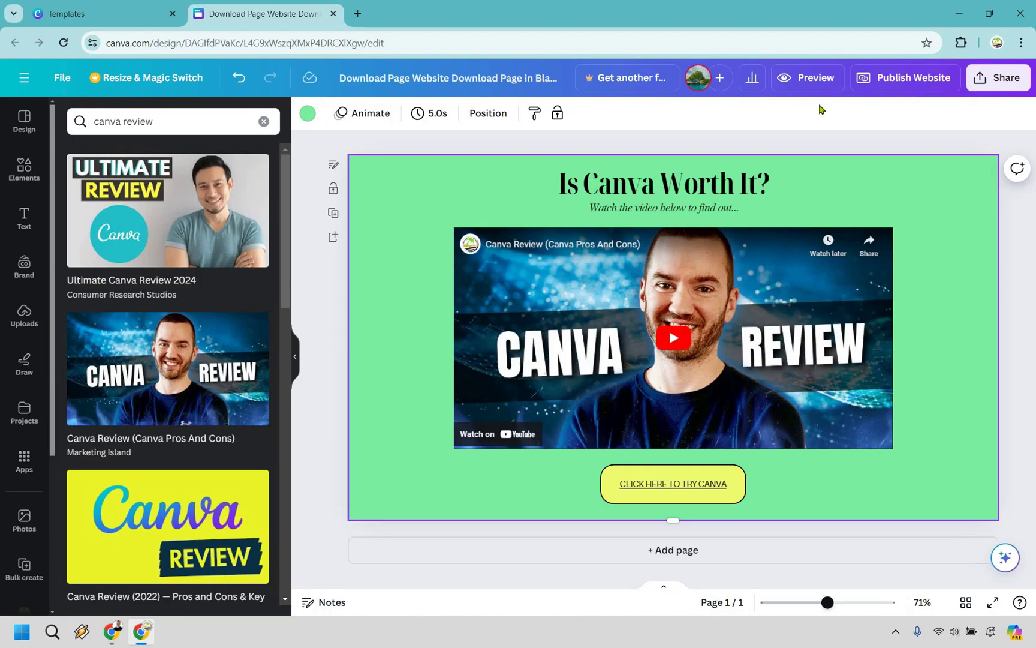
key(ctrl+alt+p)
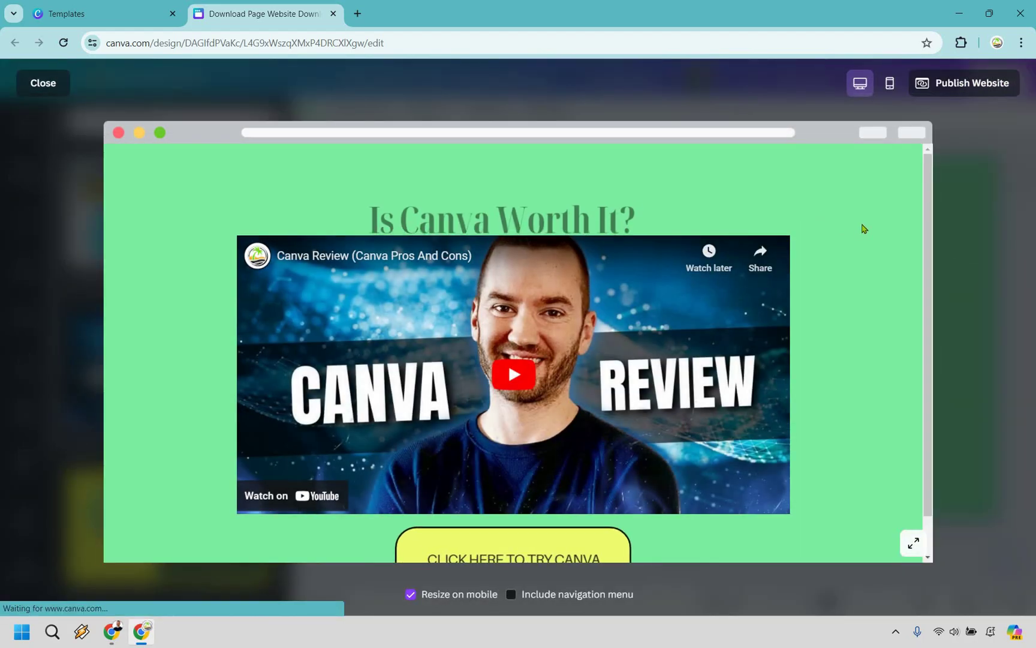
scroll(590, 488, down, 1)
scroll(530, 520, up, 1)
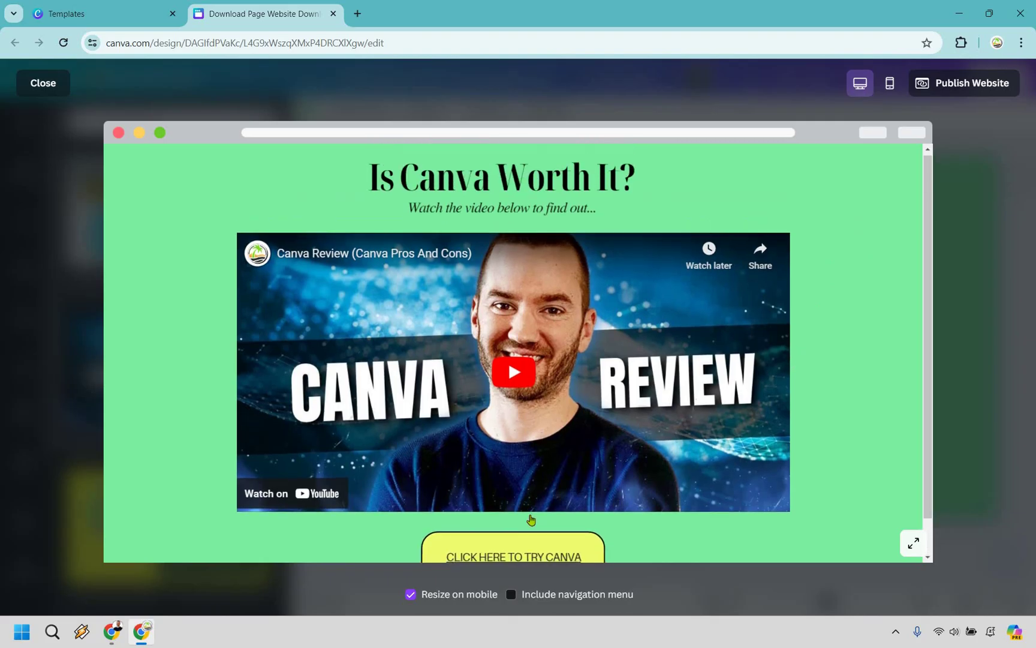
scroll(526, 525, down, 1)
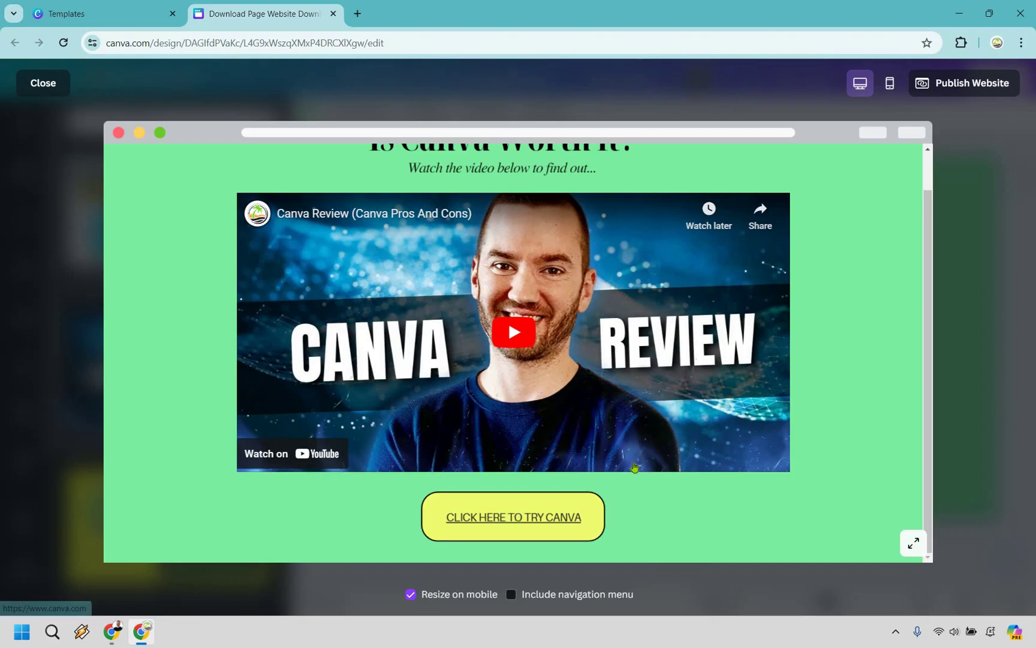
scroll(850, 224, up, 1)
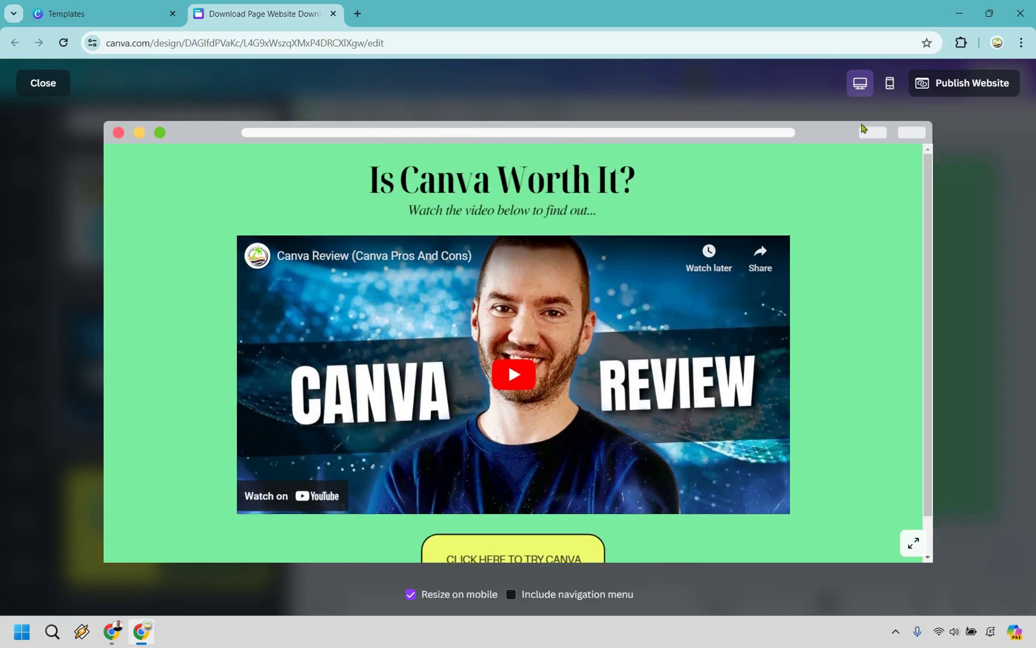
click(890, 83)
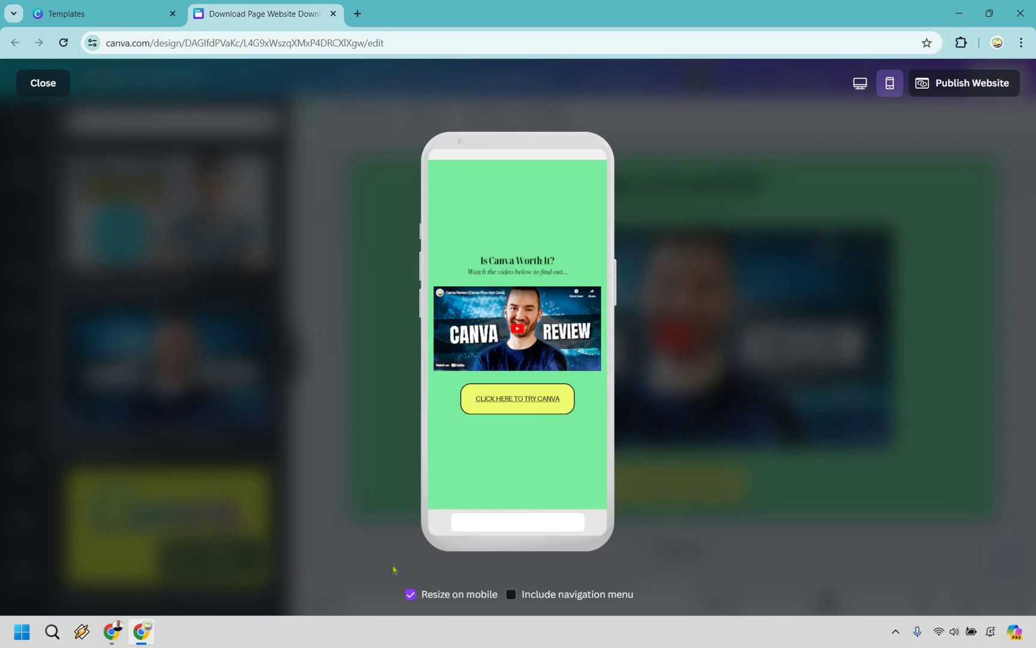
click(411, 594)
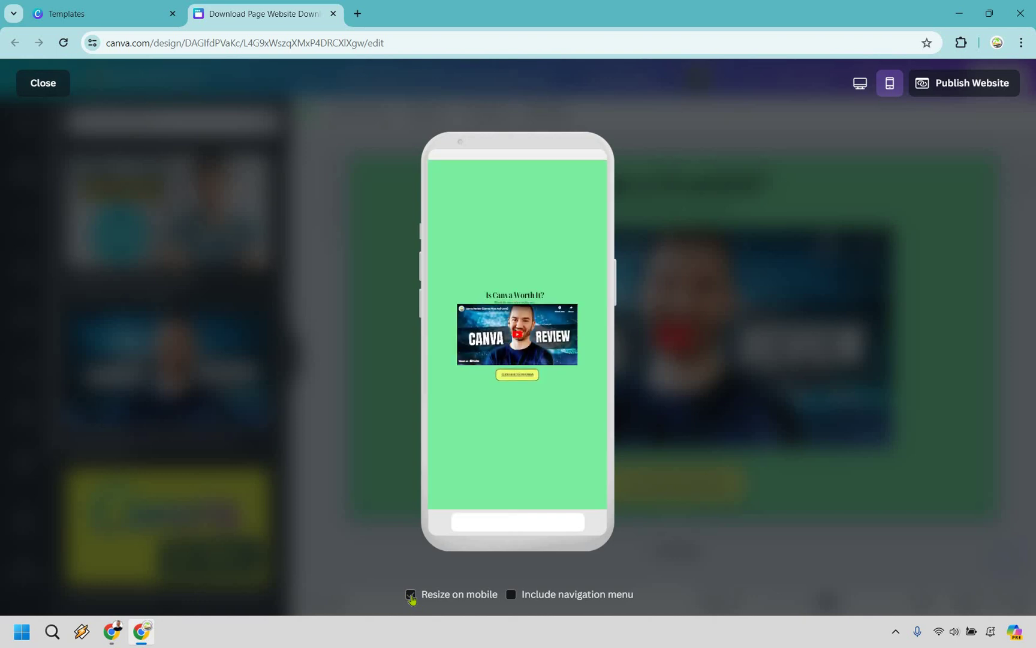
click(411, 594)
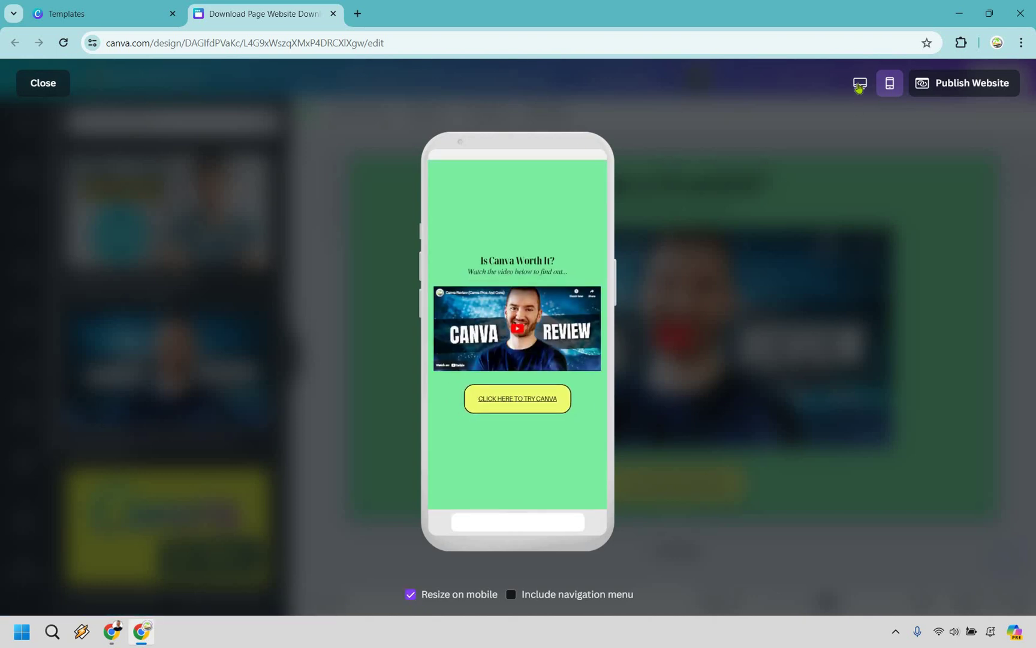
click(21, 83)
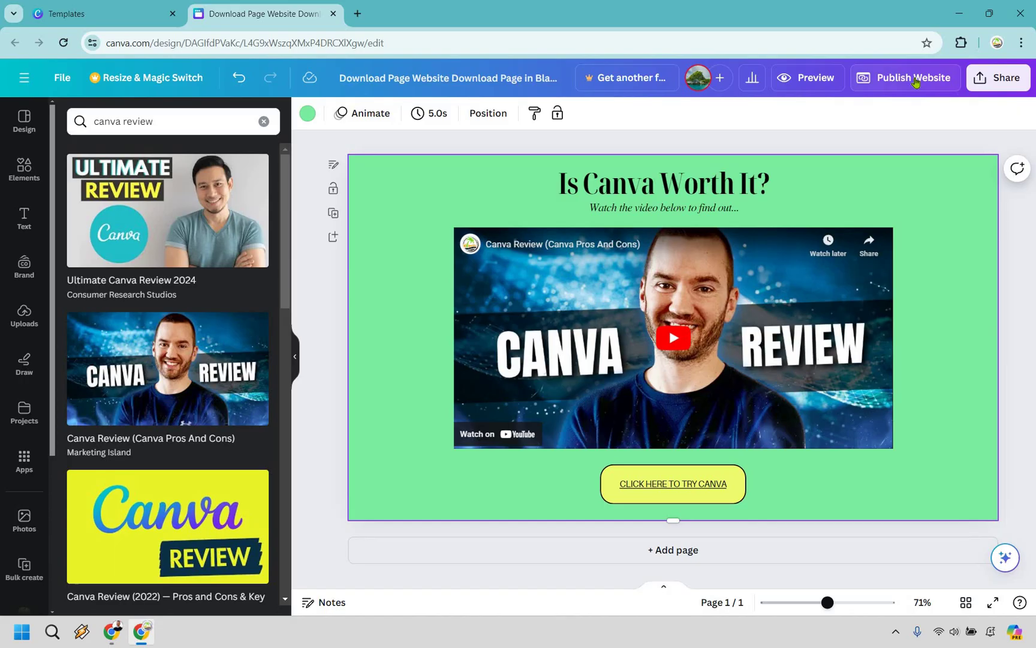
Step: Publish the landing page as a website with the URL path changed to 'canva'
click(916, 82)
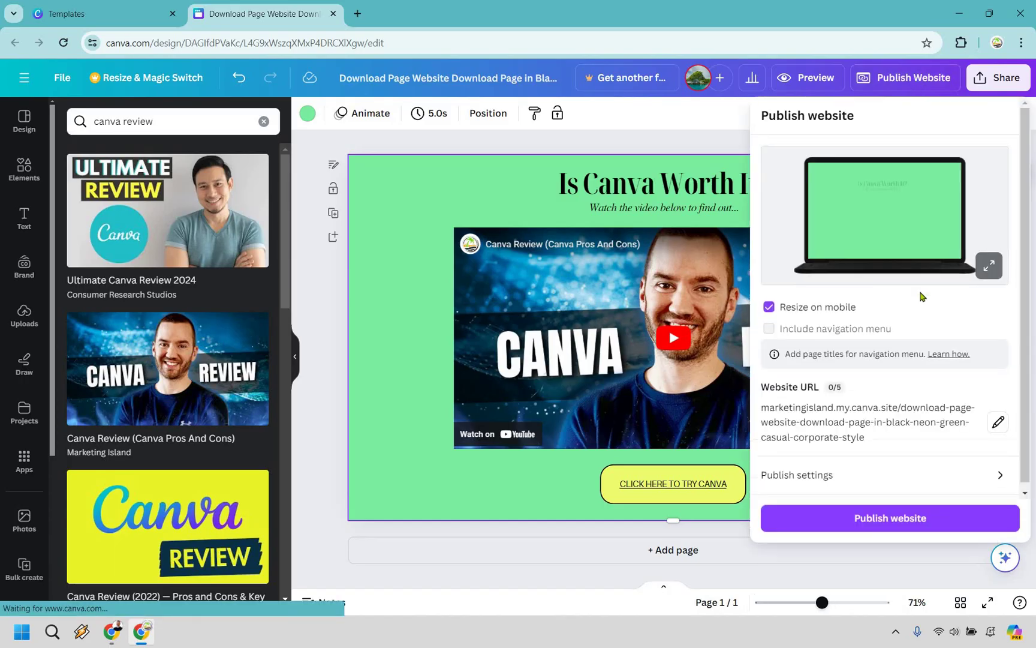
click(999, 422)
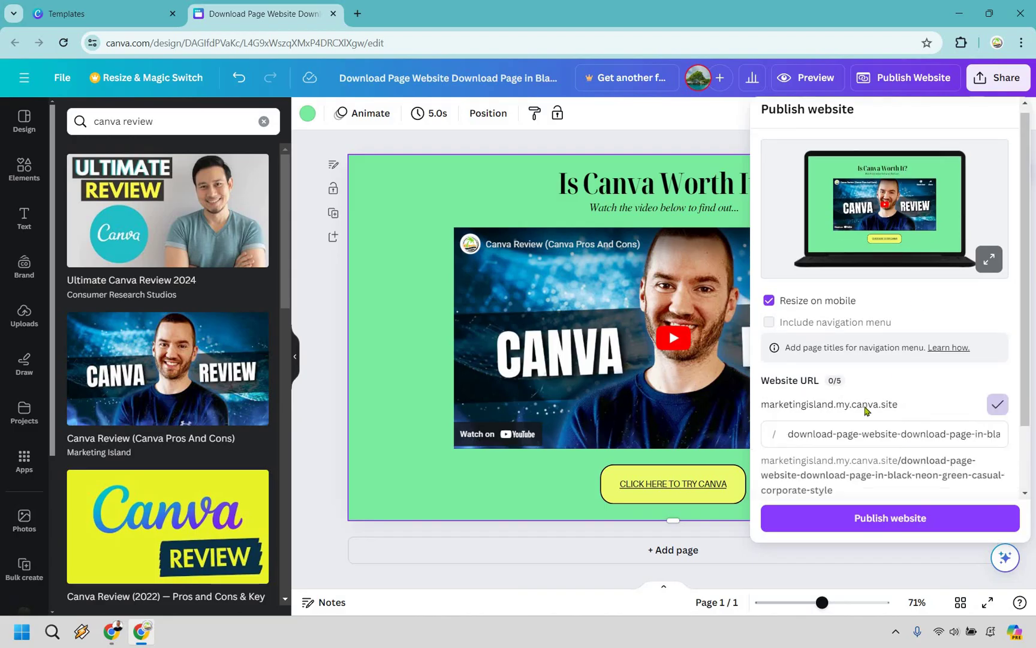
click(805, 432)
key(ctrl+a)
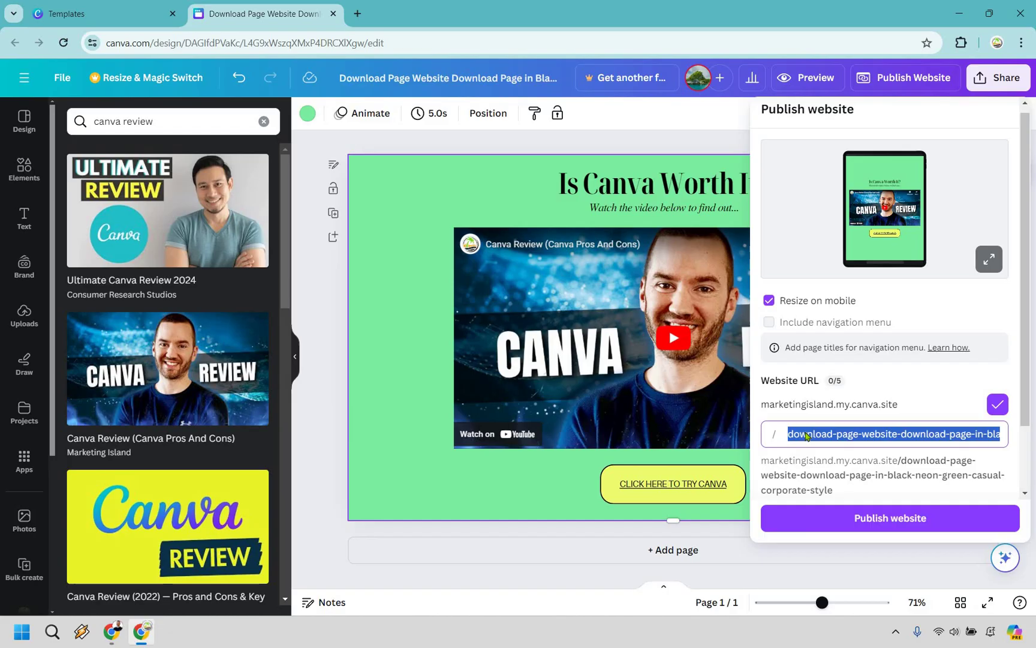
text(canva)
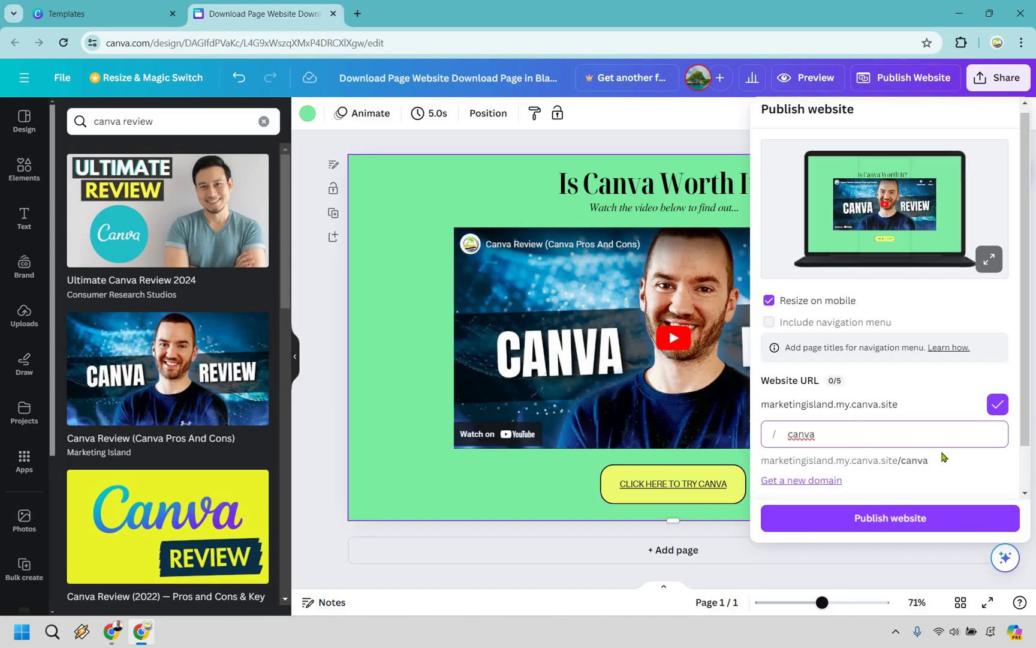
click(973, 524)
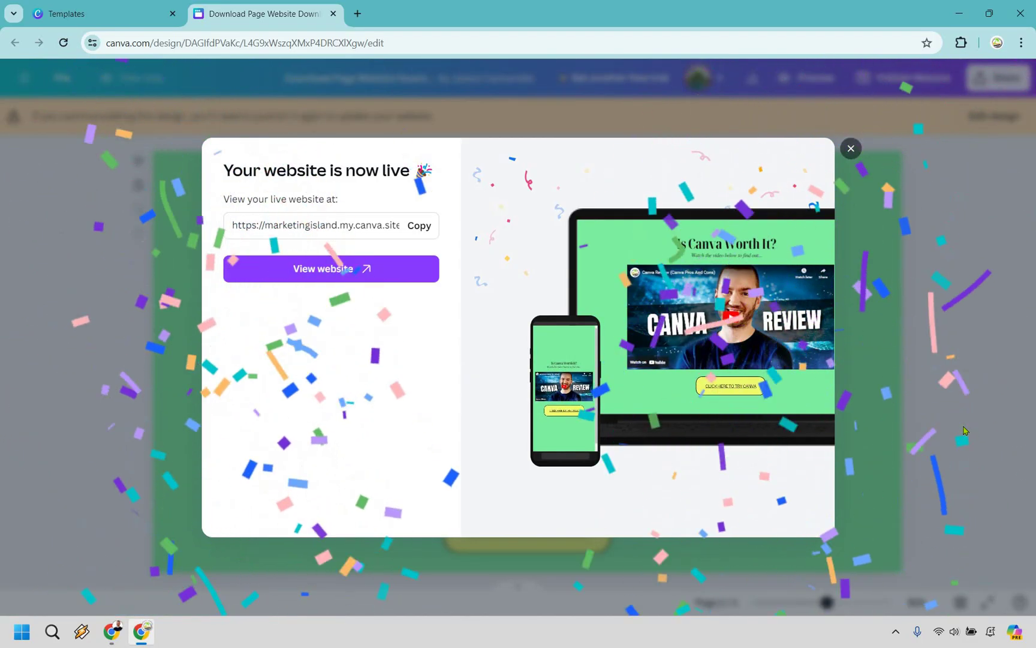
Step: View the live page at the canva path, then return to the editor and dismiss the confirmation
click(348, 274)
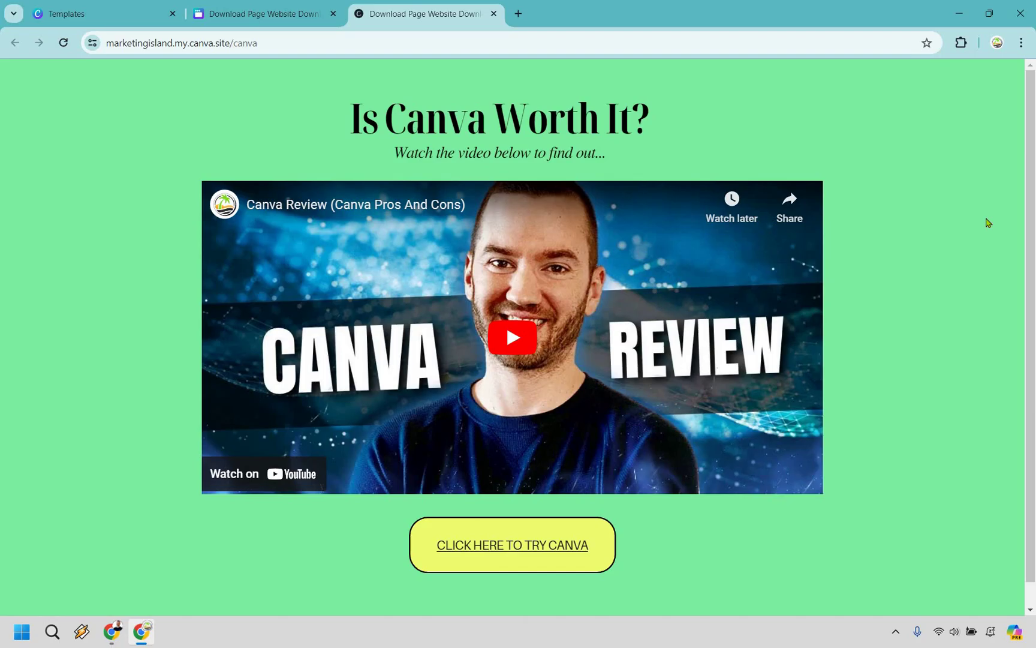
click(299, 5)
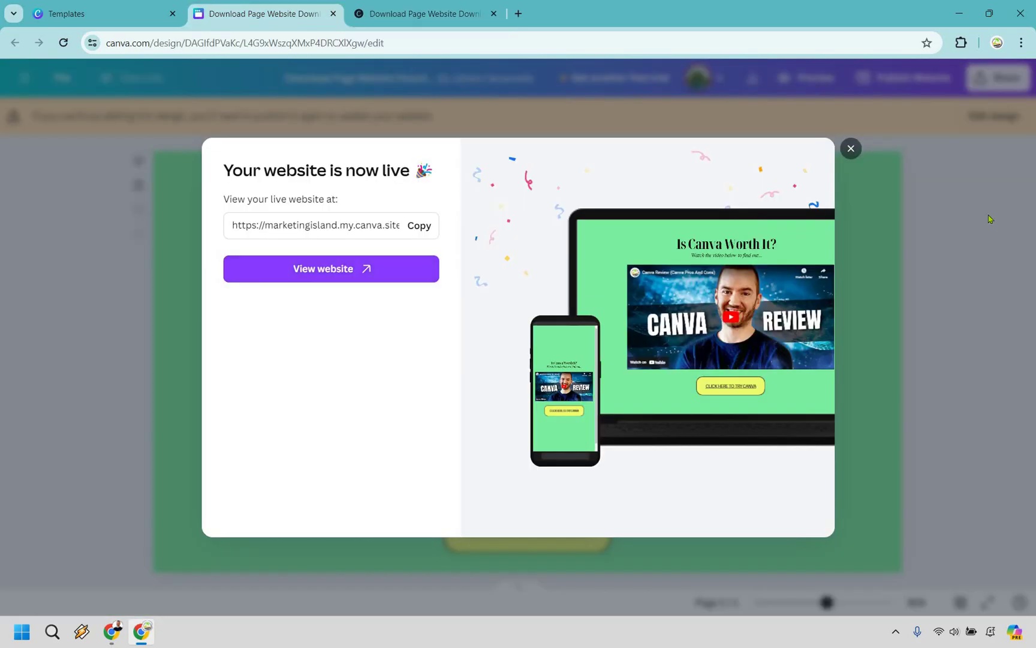
click(851, 148)
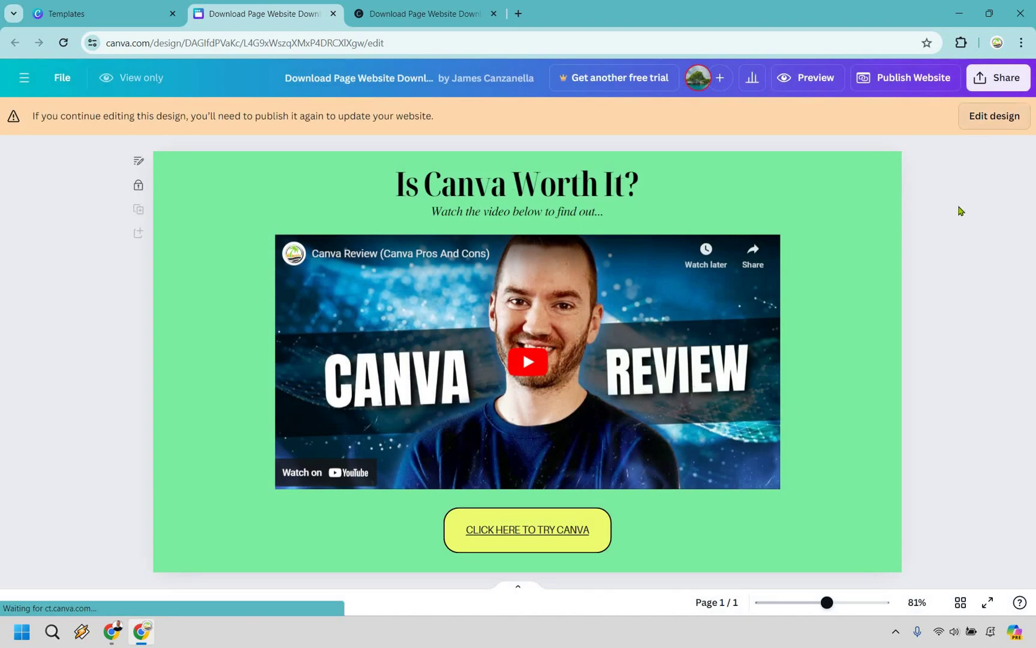
Step: Make the design editable and, after trying several colours, set the page background to light gray
click(994, 116)
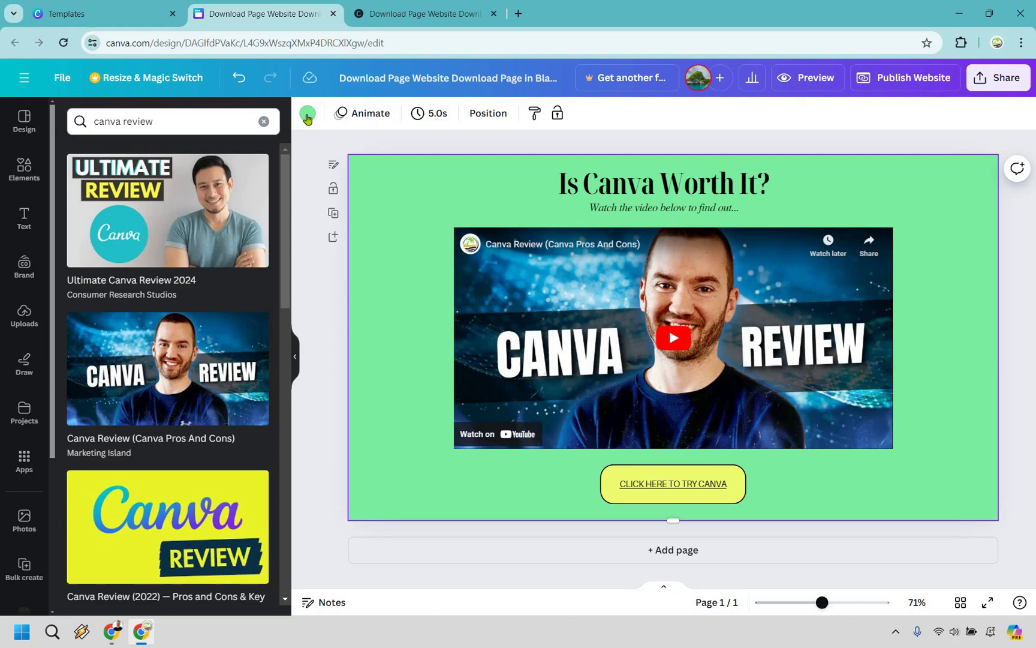
click(307, 115)
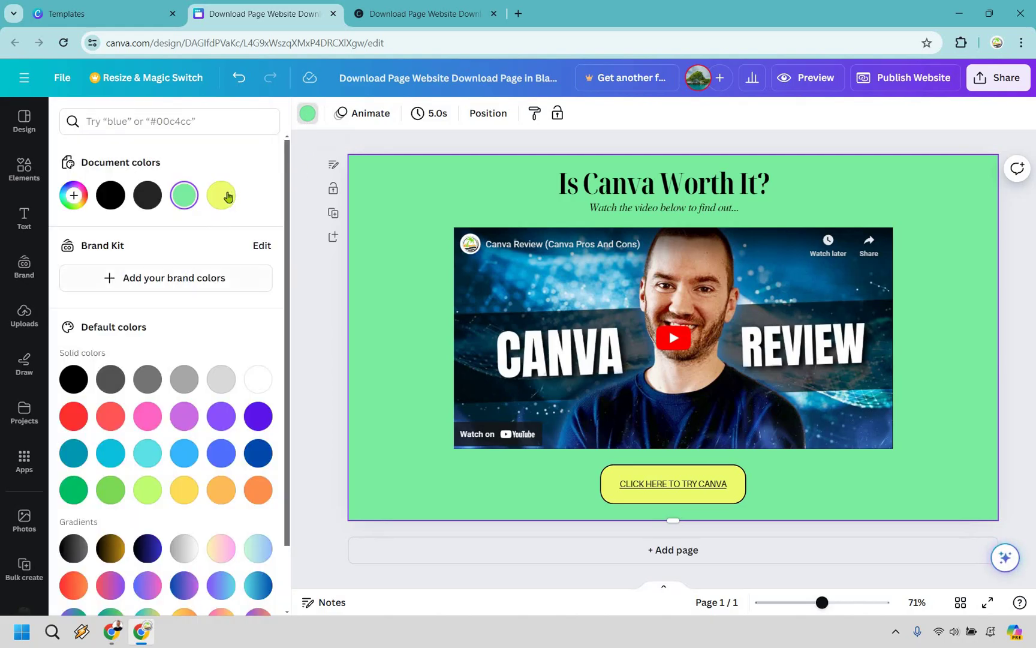
click(228, 196)
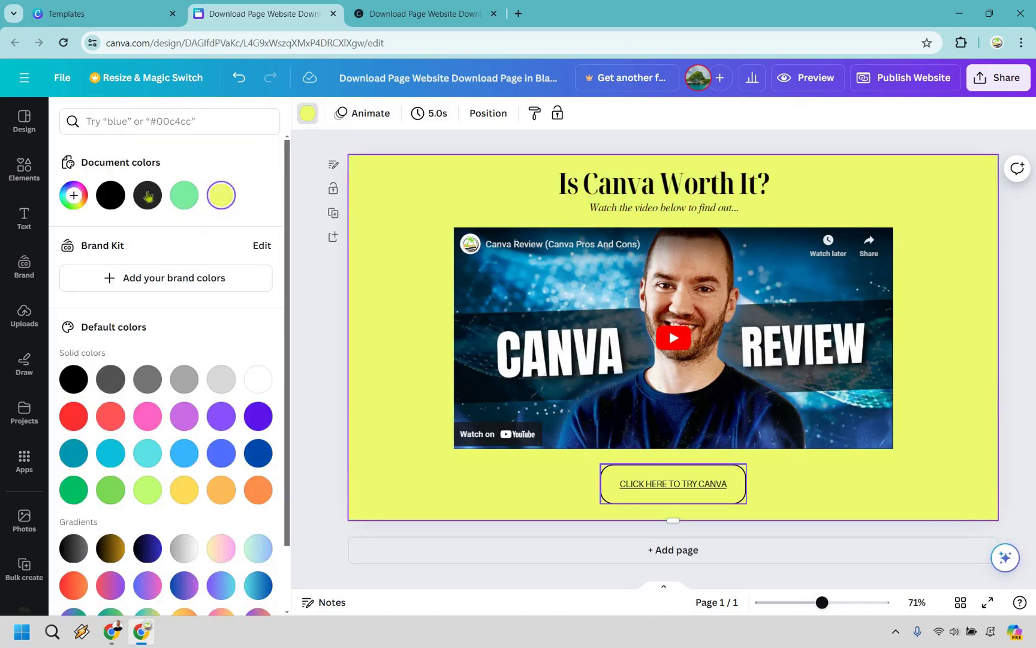
click(148, 195)
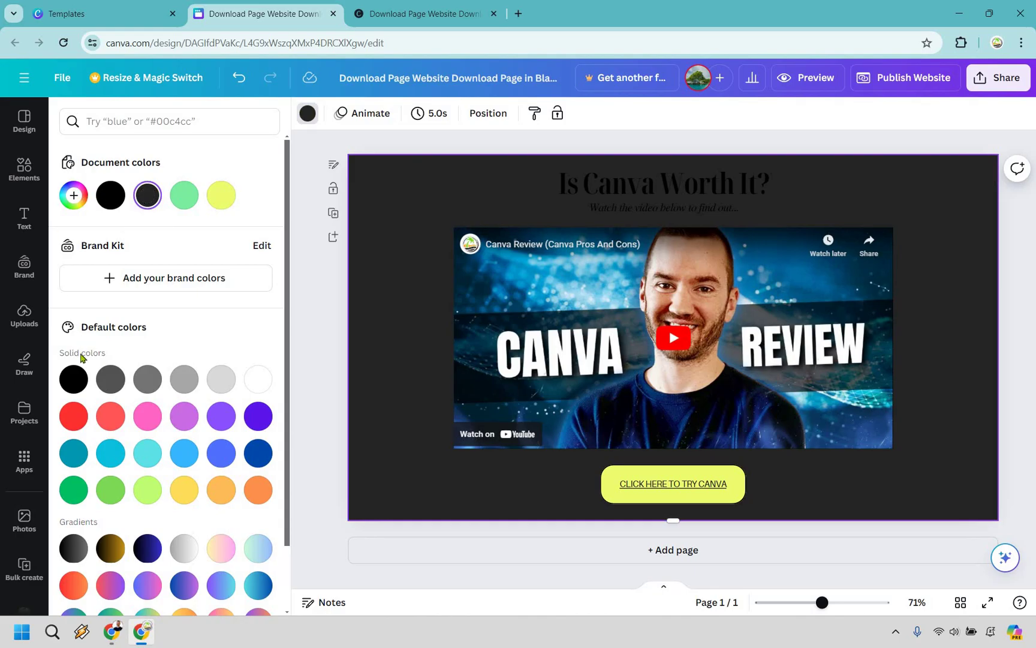
click(73, 378)
click(74, 416)
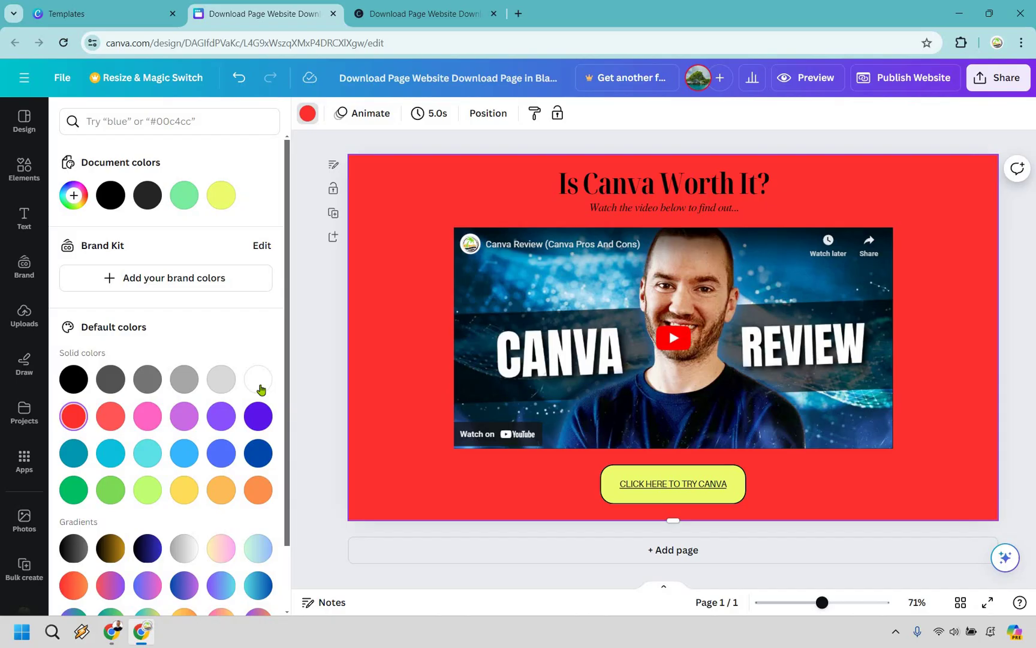
click(258, 380)
click(221, 379)
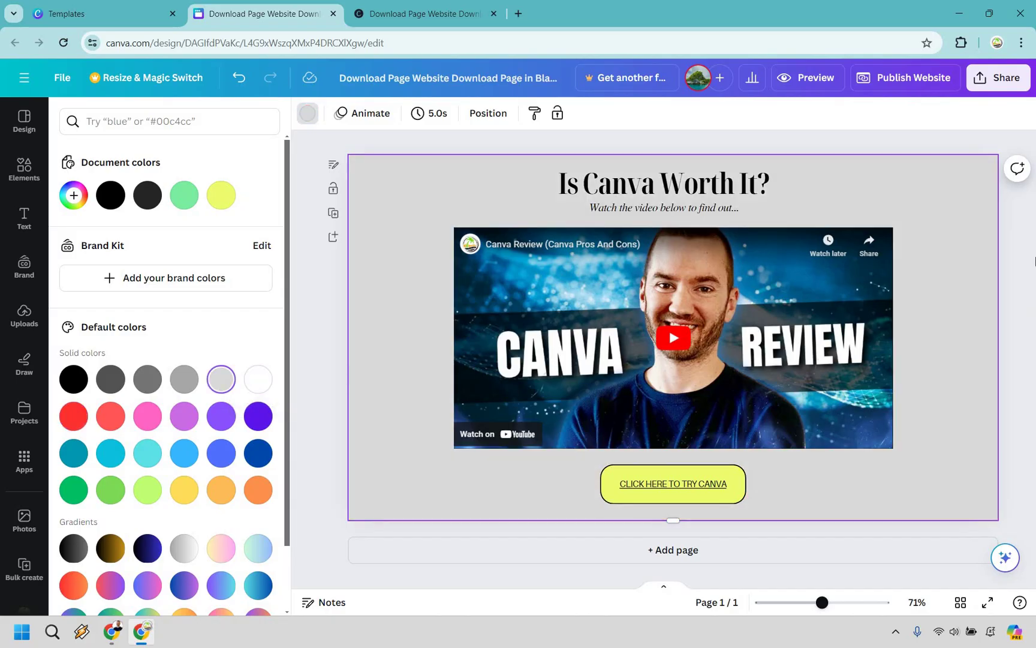
click(1020, 281)
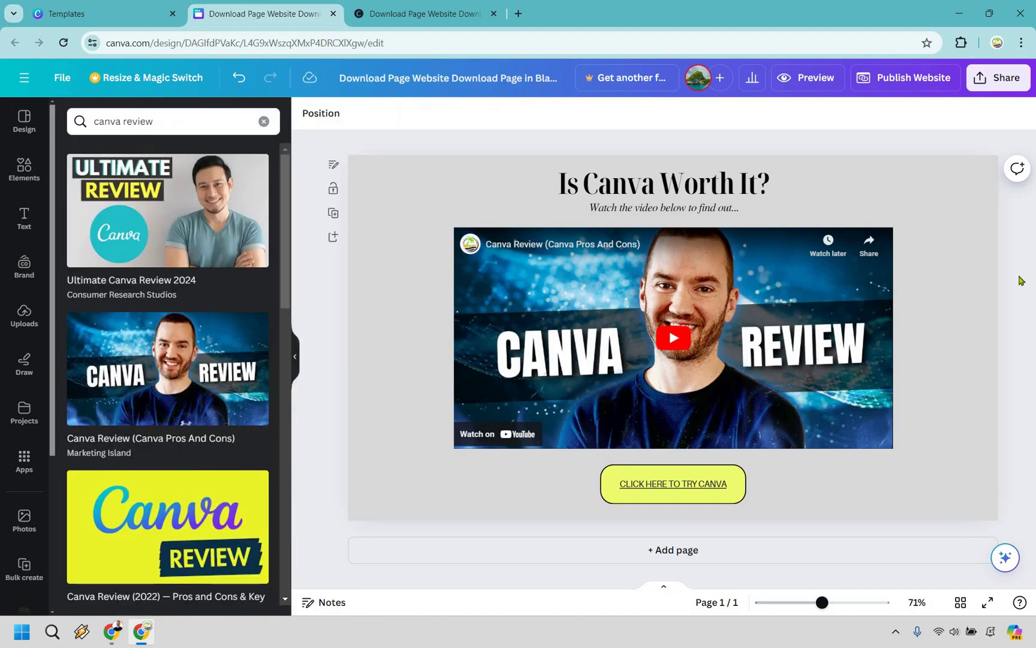
Step: Republish the website with the light gray background and close the outdated live-site tab
click(911, 83)
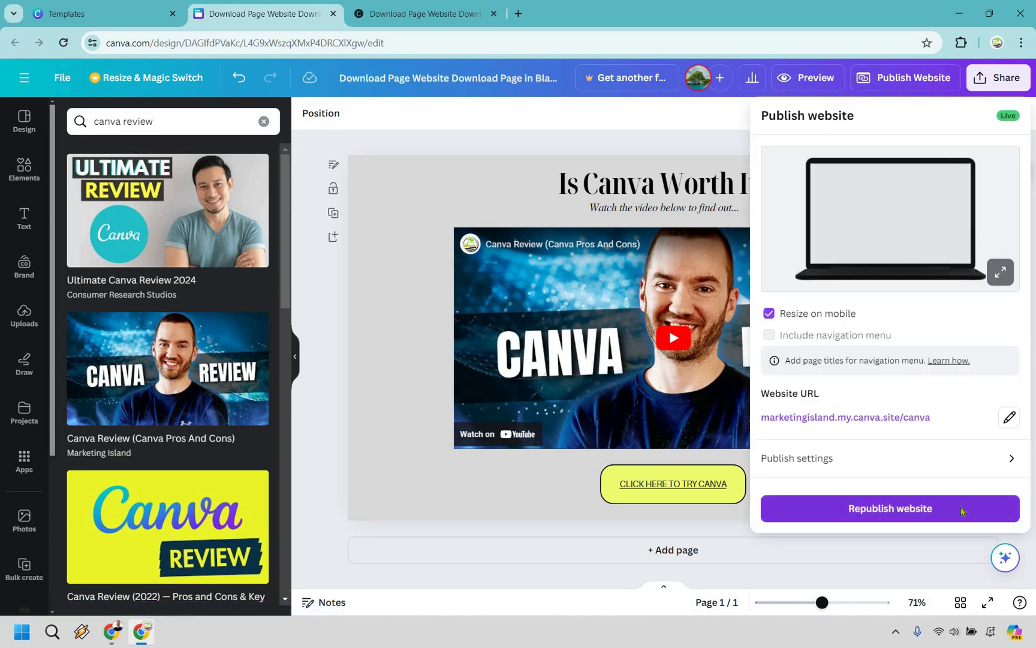
click(960, 510)
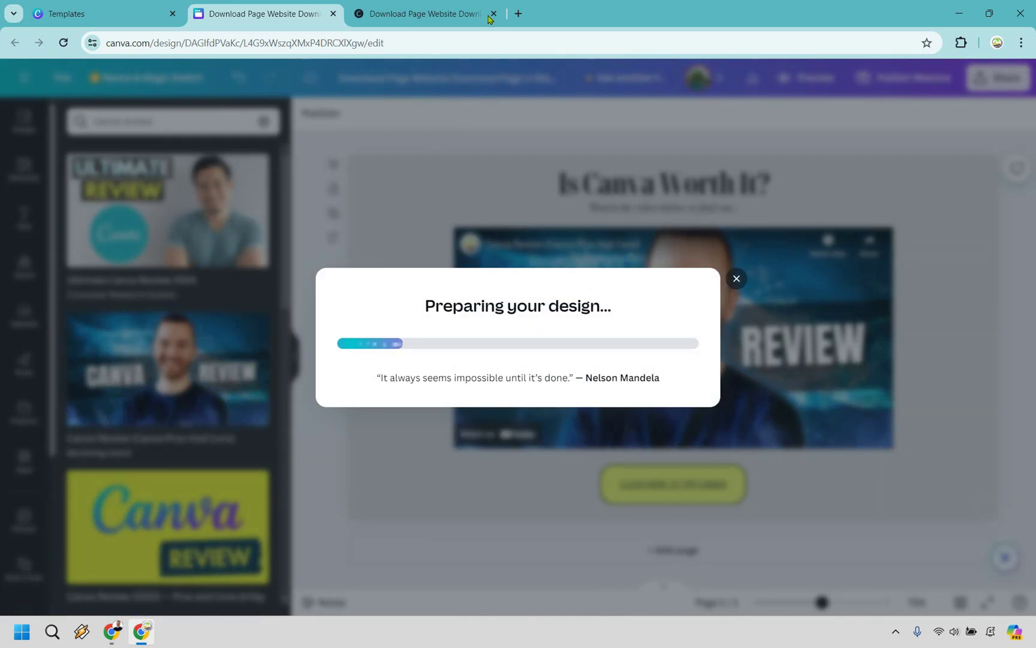
click(493, 14)
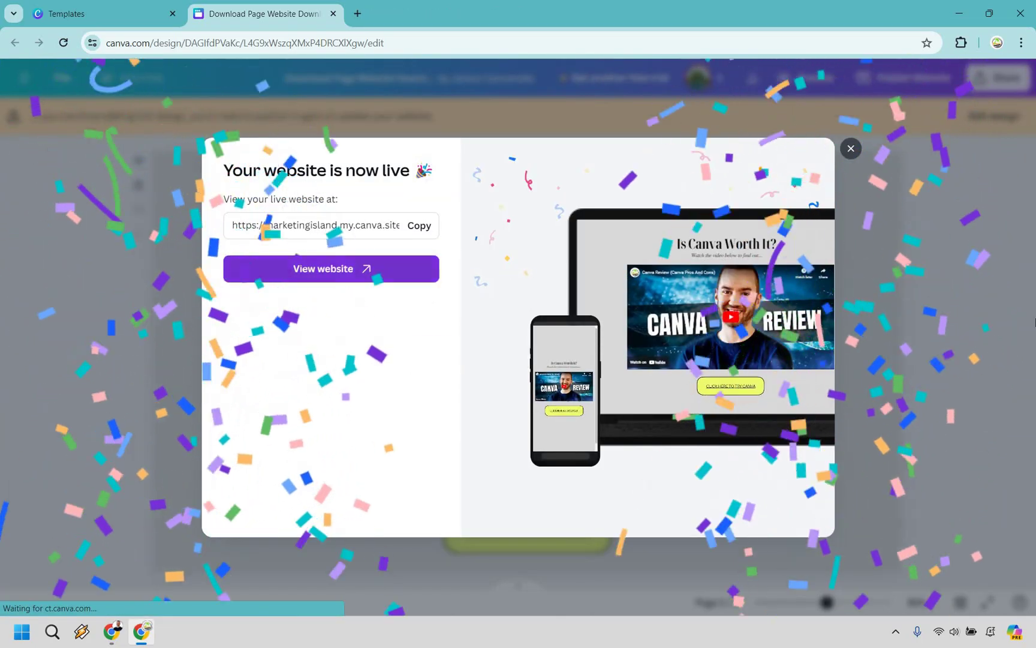